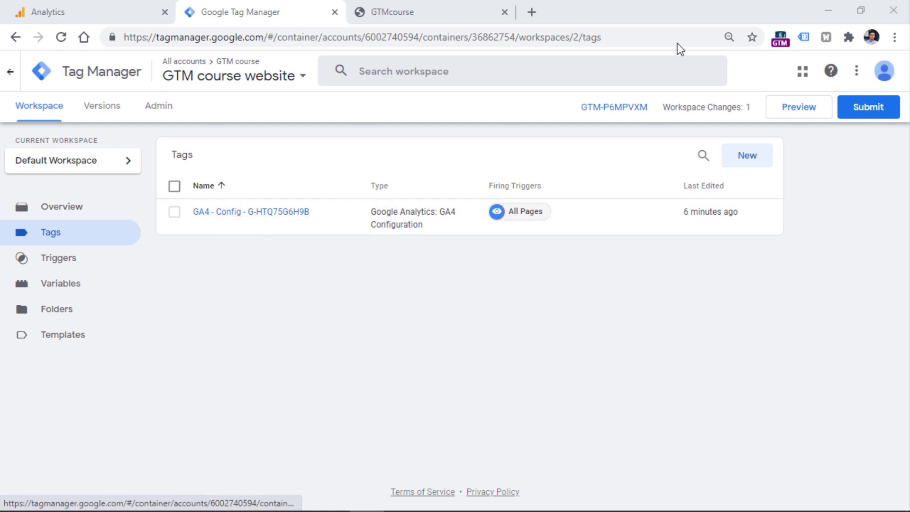
left_click(801, 110)
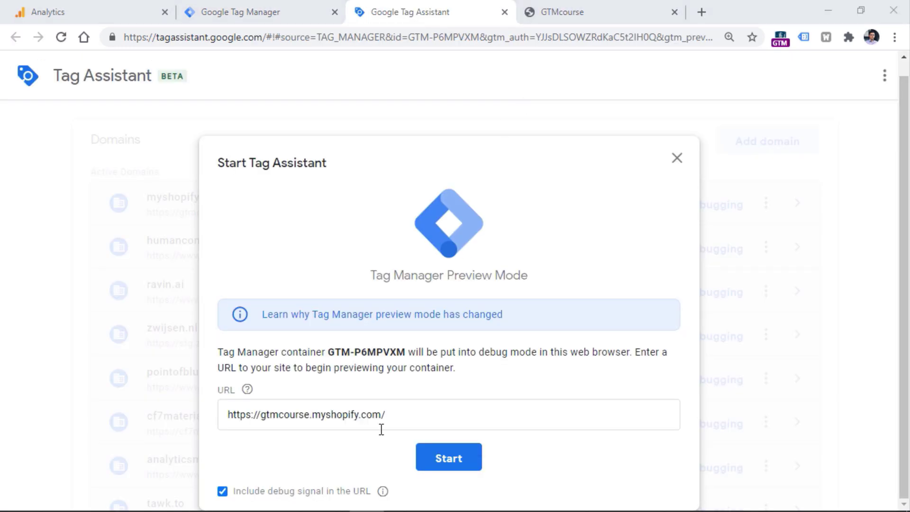
left_click(449, 460)
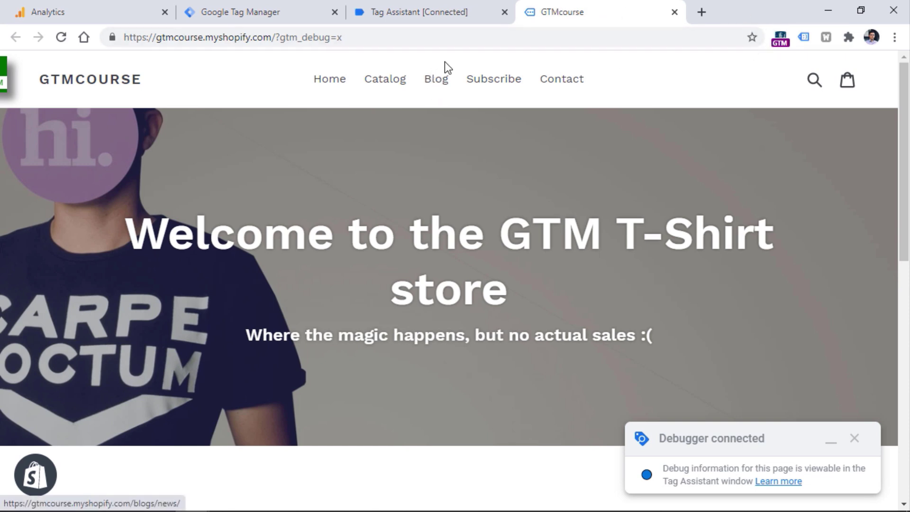
- Open the store's Blog, Subscribe and Contact pages, each in its own new tab
middle_click(435, 90)
middle_click(512, 90)
middle_click(568, 87)
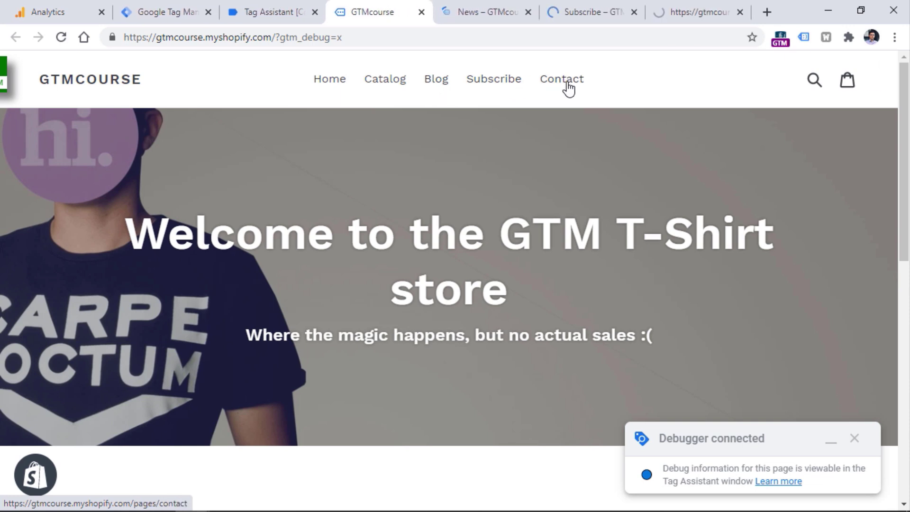
- Compare the debugger badge colours on the store's home, News, Subscribe and Contact pages
left_click(486, 12)
left_click(592, 12)
left_click(697, 12)
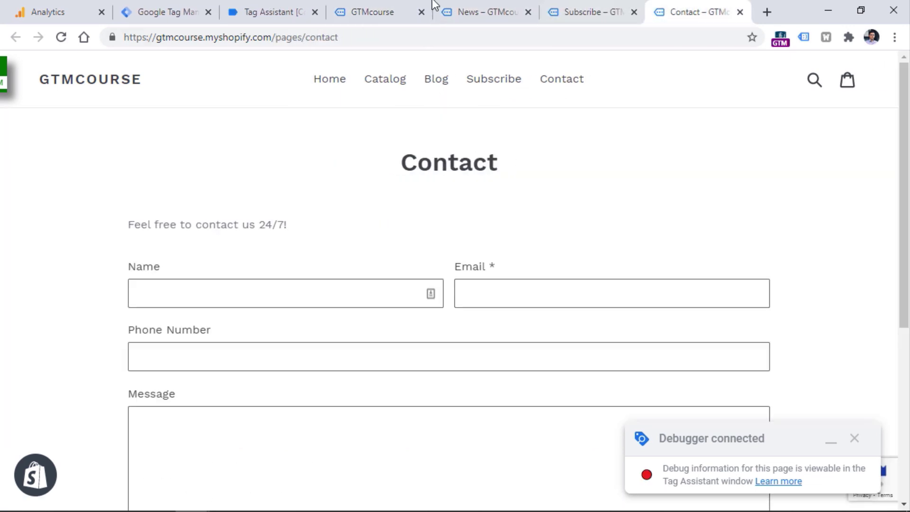
left_click(375, 12)
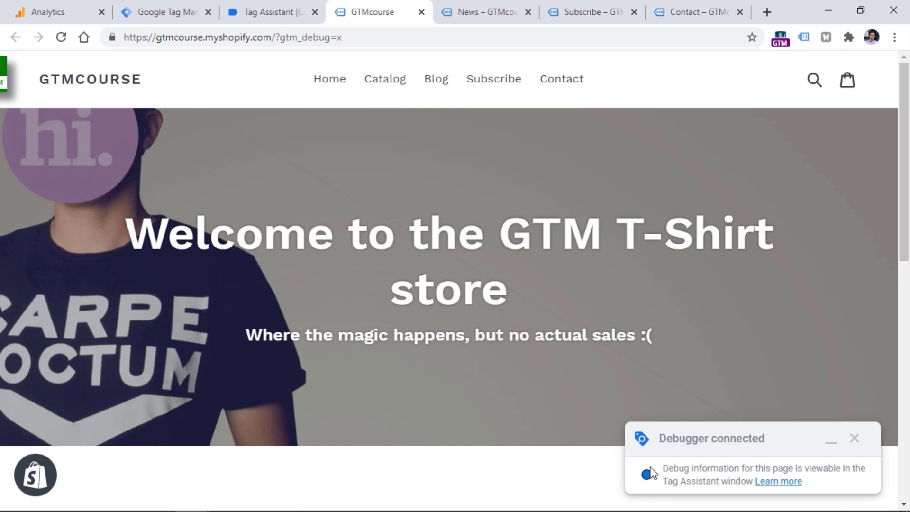
left_click(471, 7)
left_click(603, 5)
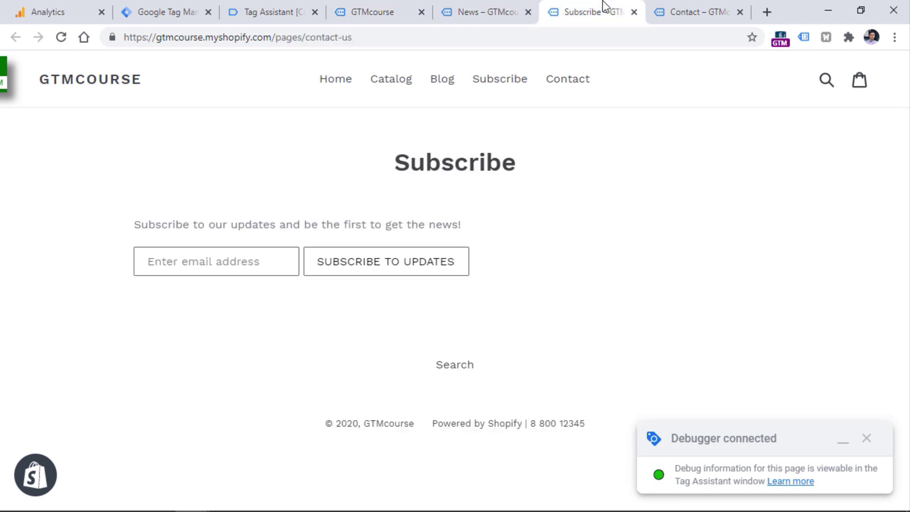
left_click(702, 5)
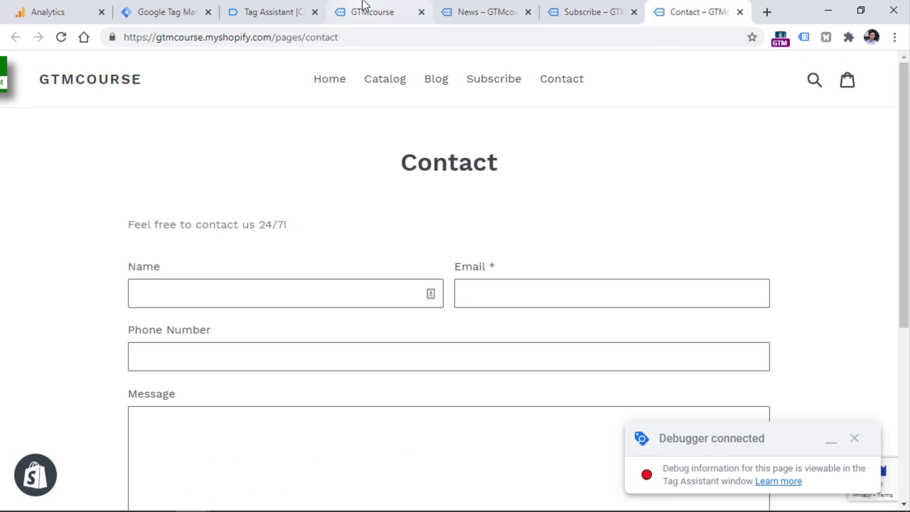
- Switch to Tag Assistant and review the colour-marked event groups of all previewed pages
left_click(267, 4)
left_click(461, 356)
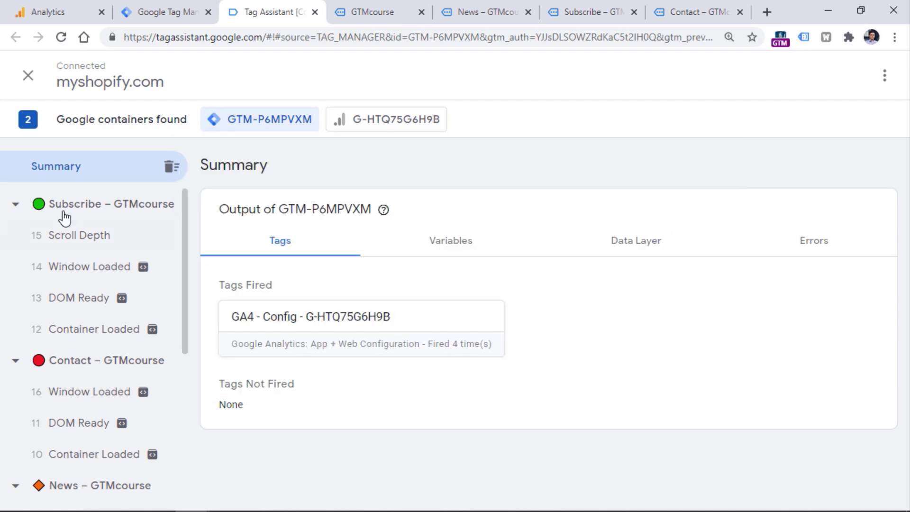
scroll(32, 305, "down", 10)
scroll(28, 266, "up", 10)
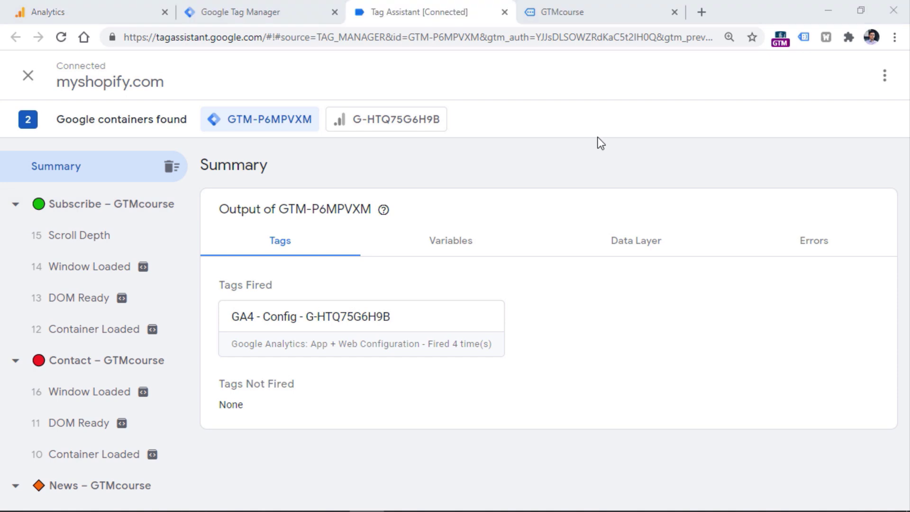
- Clear the recorded events in Tag Assistant, reload the store home page and return to the debug summary
left_click(171, 166)
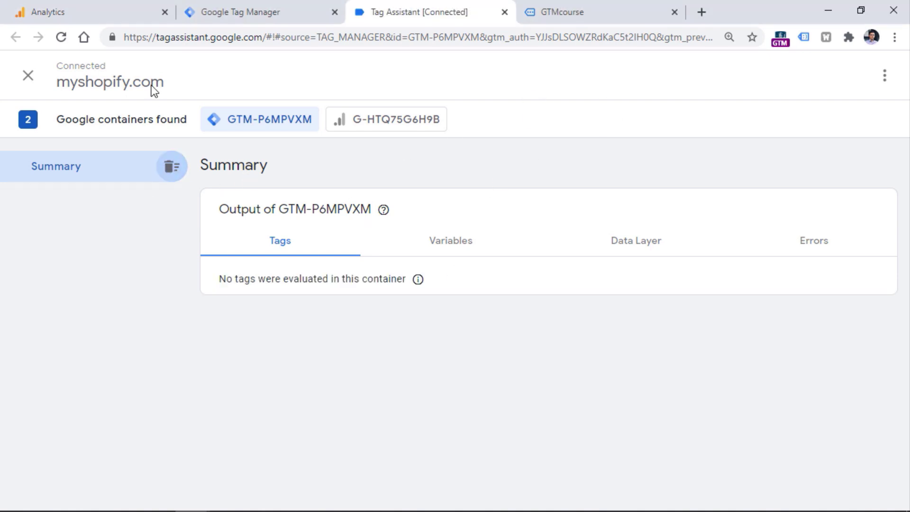
left_click(559, 6)
left_click(62, 38)
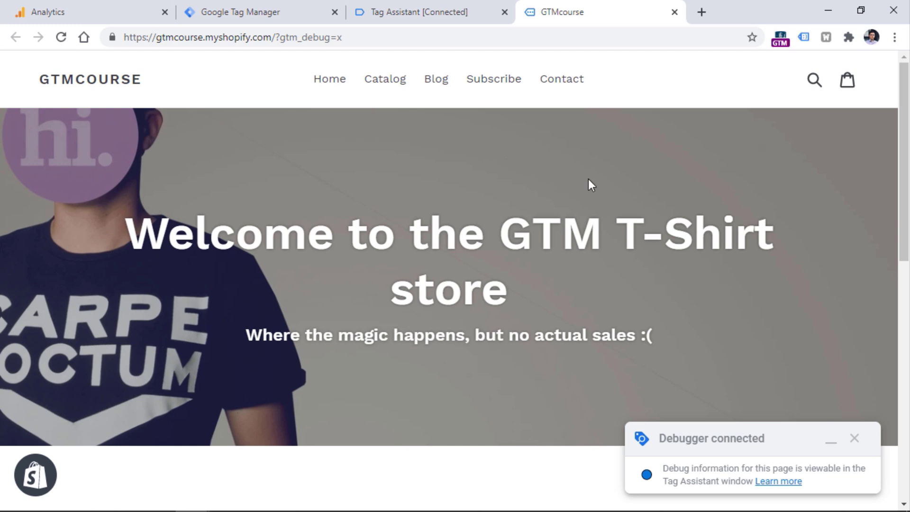
left_click(436, 11)
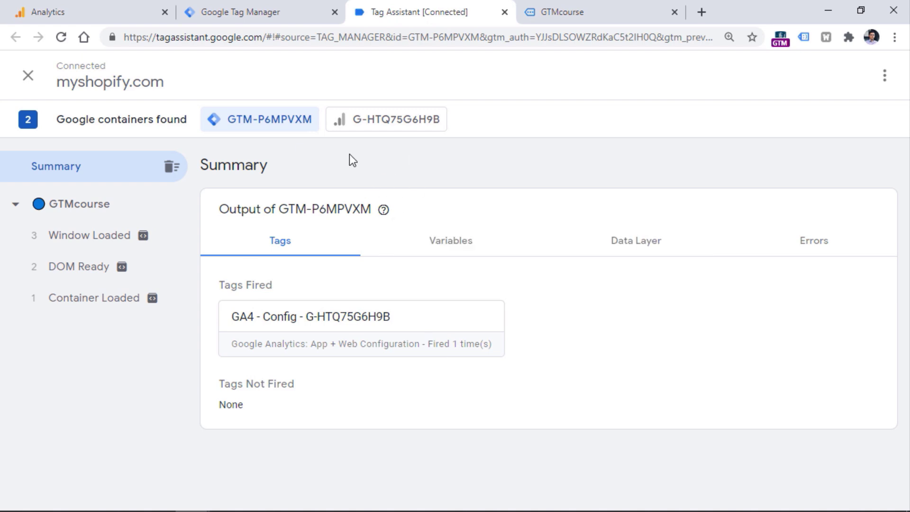
- Check the store page's debugger badge for its connection status and return to Tag Assistant
left_click(597, 11)
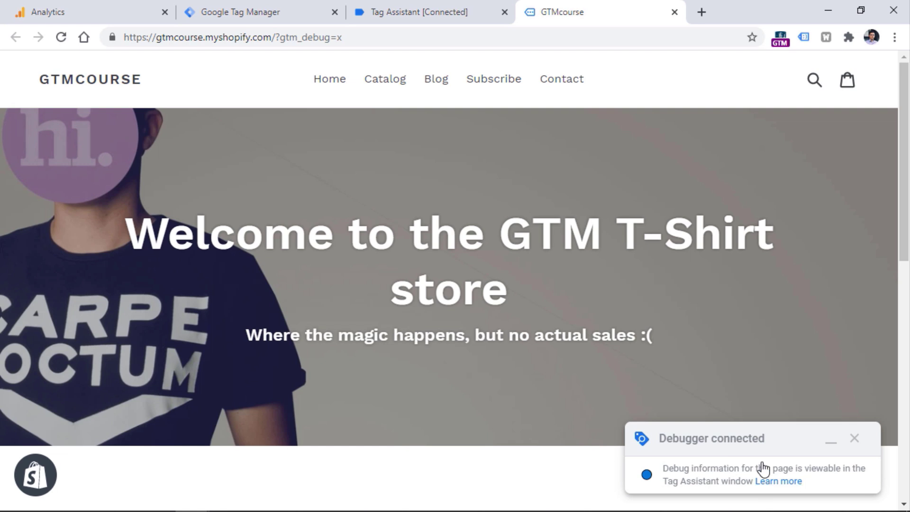
left_click_drag(673, 439, 755, 440)
left_click(757, 439)
double_click(756, 439)
left_click(433, 1)
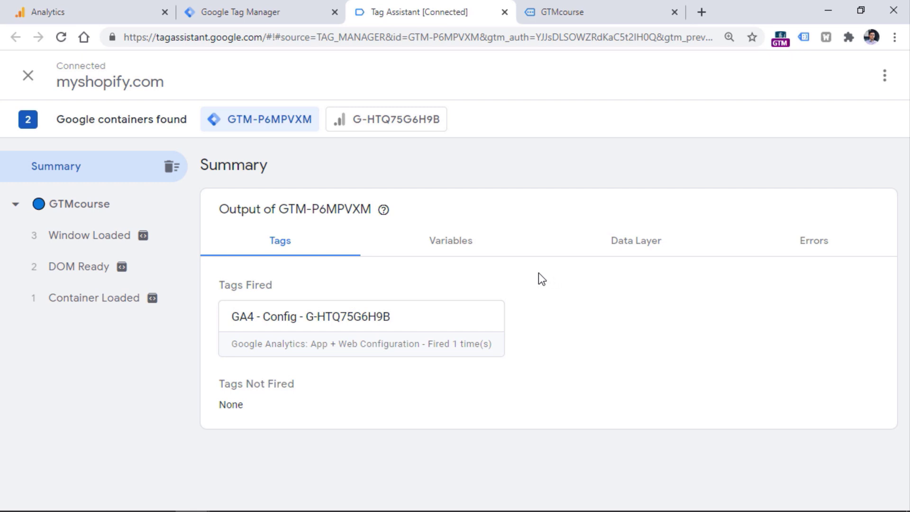
left_click(596, 11)
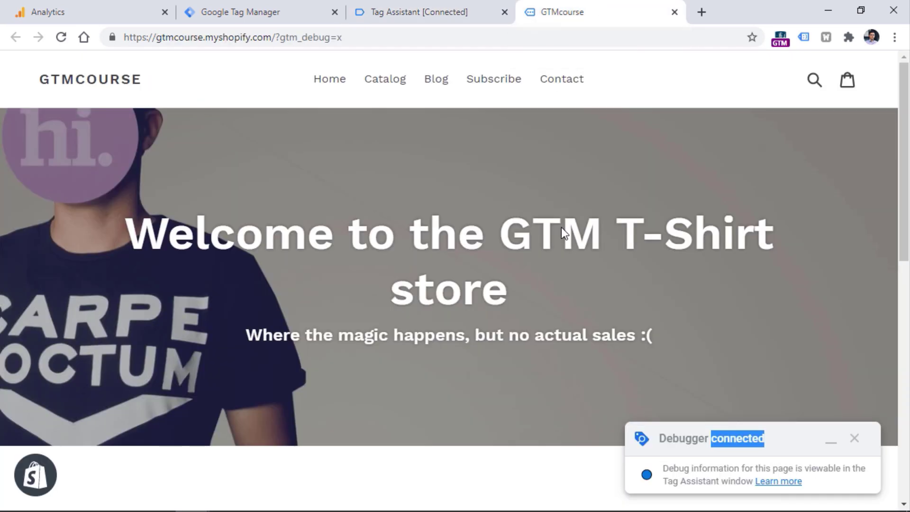
left_click(459, 4)
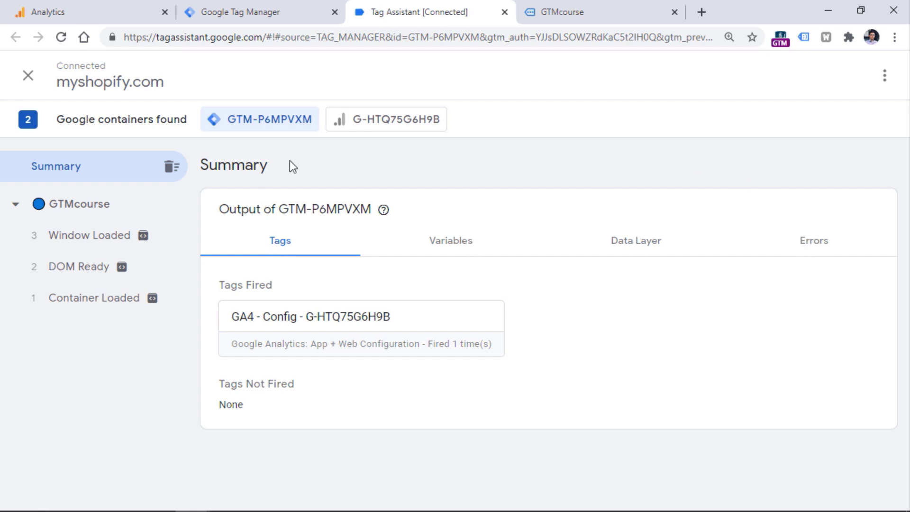
- Examine which tags fired on the Container Loaded, DOM Ready and Window Loaded events
left_click(100, 307)
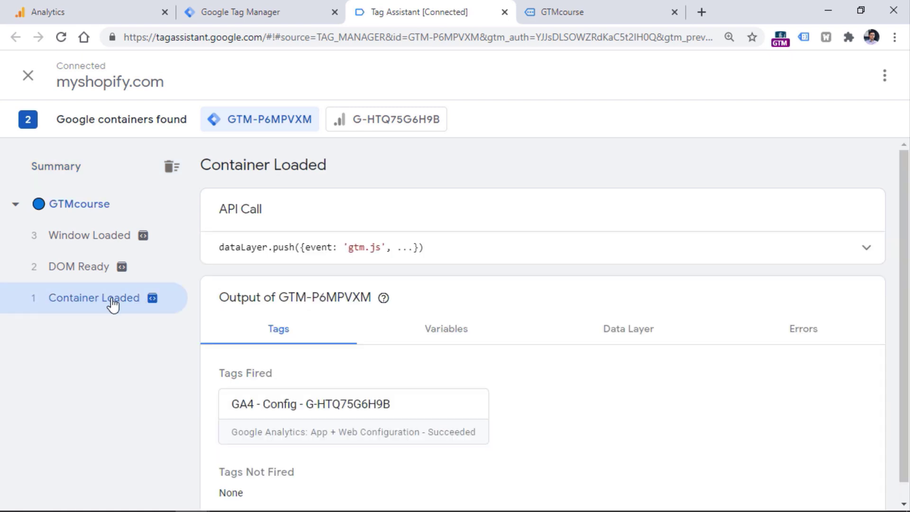
scroll(749, 272, "down", 1)
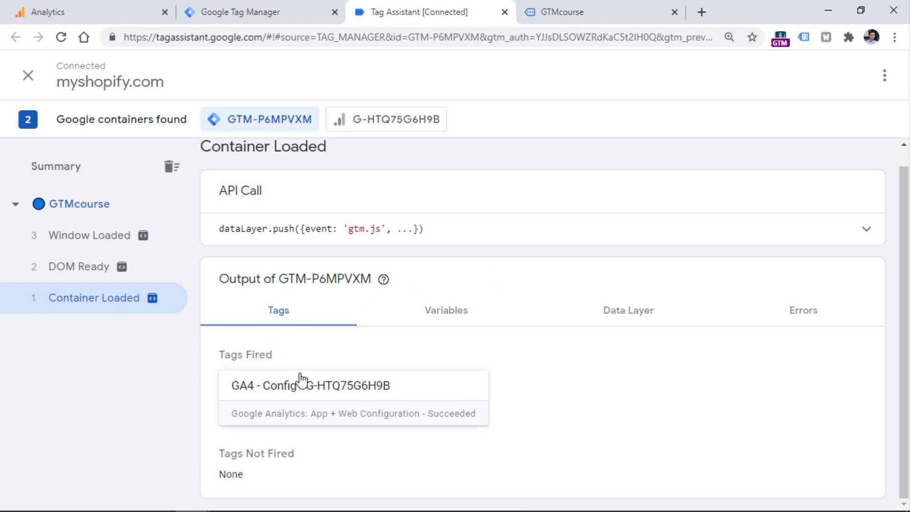
left_click(97, 269)
left_click(86, 232)
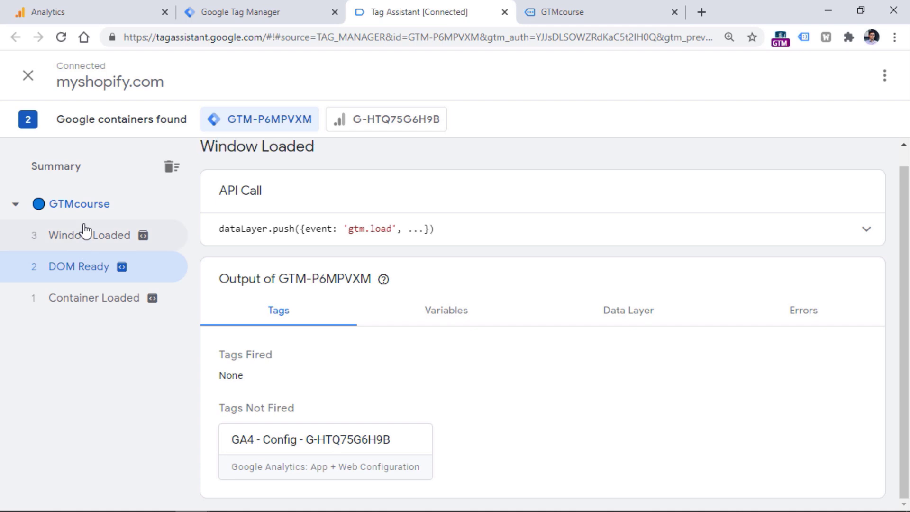
left_click(89, 267)
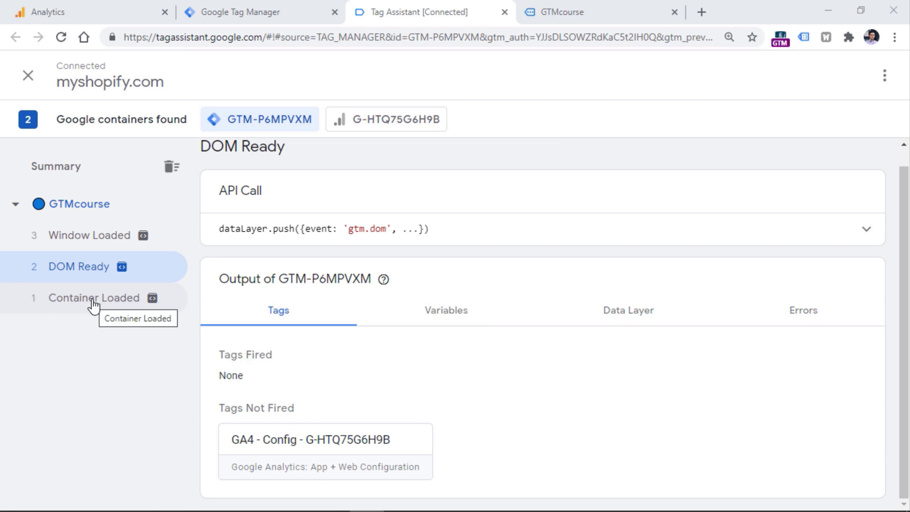
- Check the GA4 configuration tag's firing trigger in Tag Manager against the page events in Tag Assistant
left_click(264, 9)
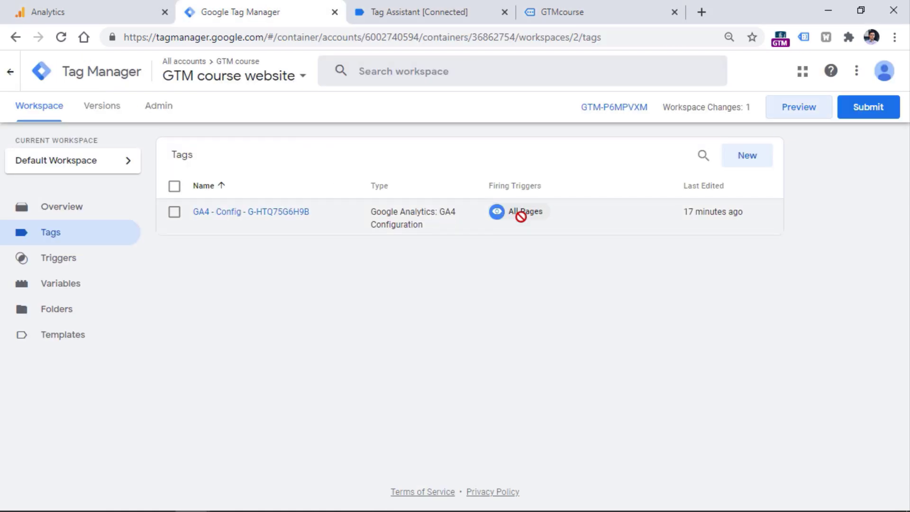
left_click(424, 13)
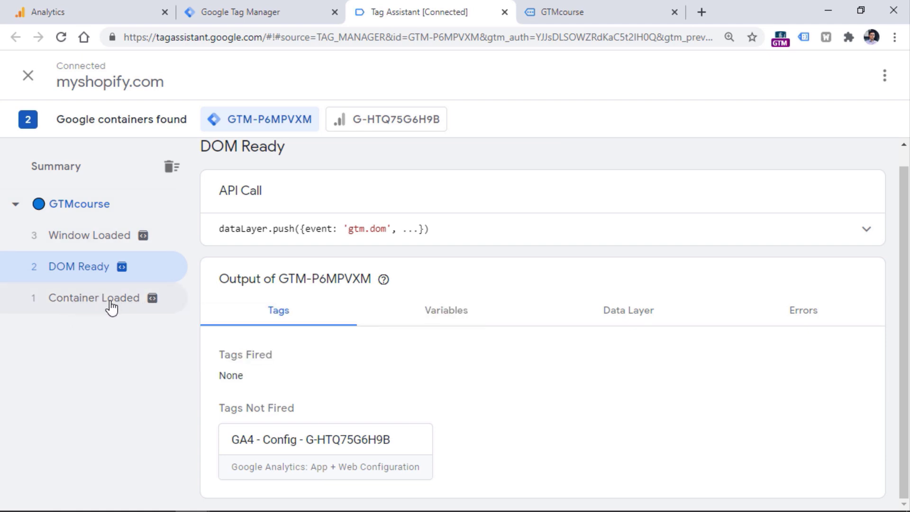
mouse_move(95, 272)
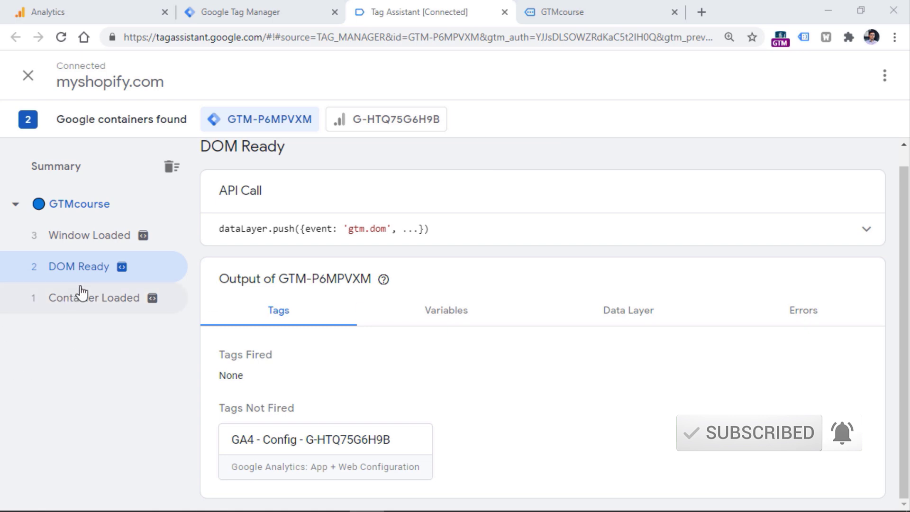
left_click(220, 6)
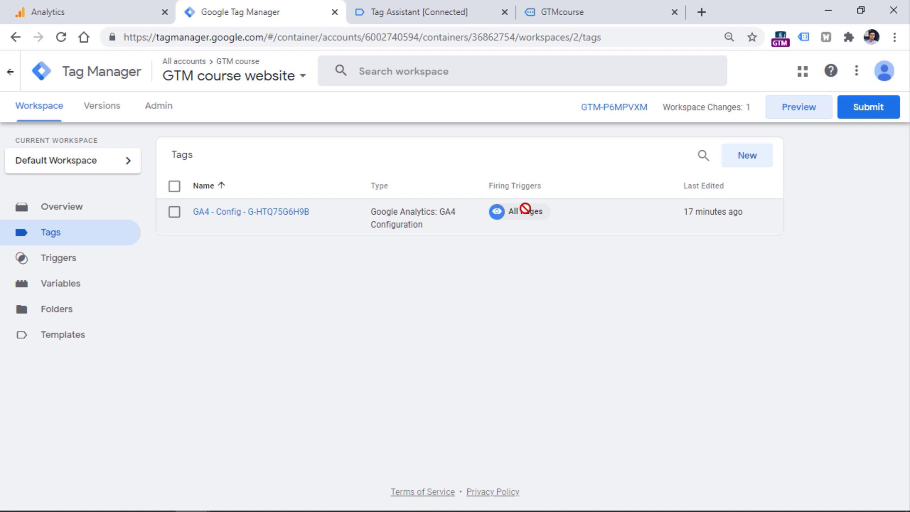
left_click(419, 8)
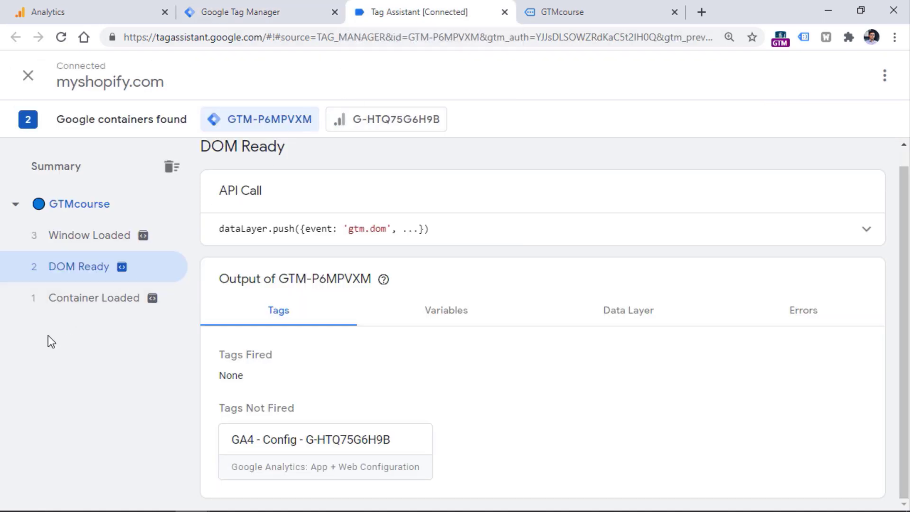
- Inspect the details of the GA4 configuration tag under Container Loaded, including its measurement ID and firing triggers
left_click(88, 306)
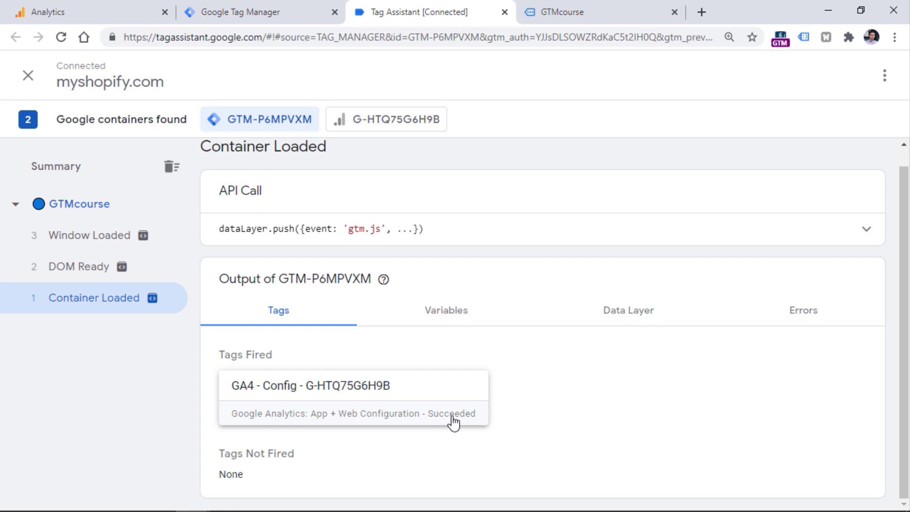
left_click(352, 393)
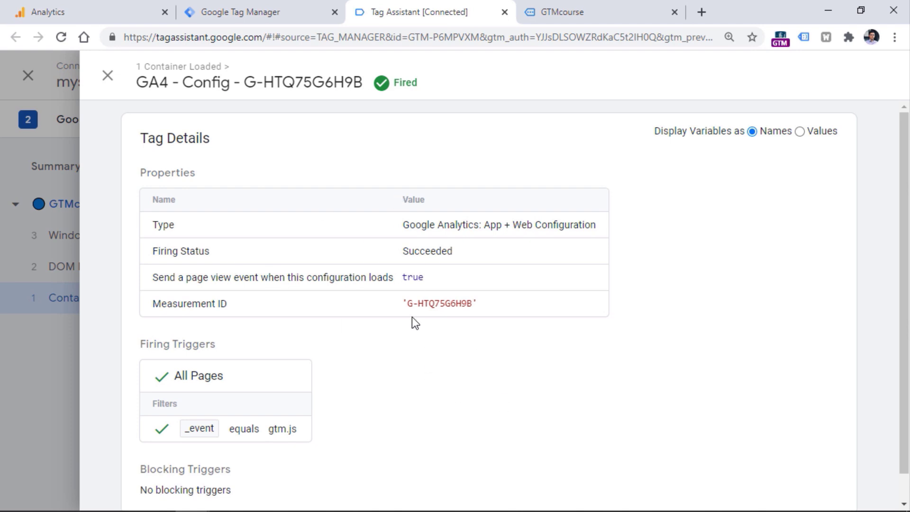
left_click_drag(411, 307, 471, 303)
left_click(471, 303)
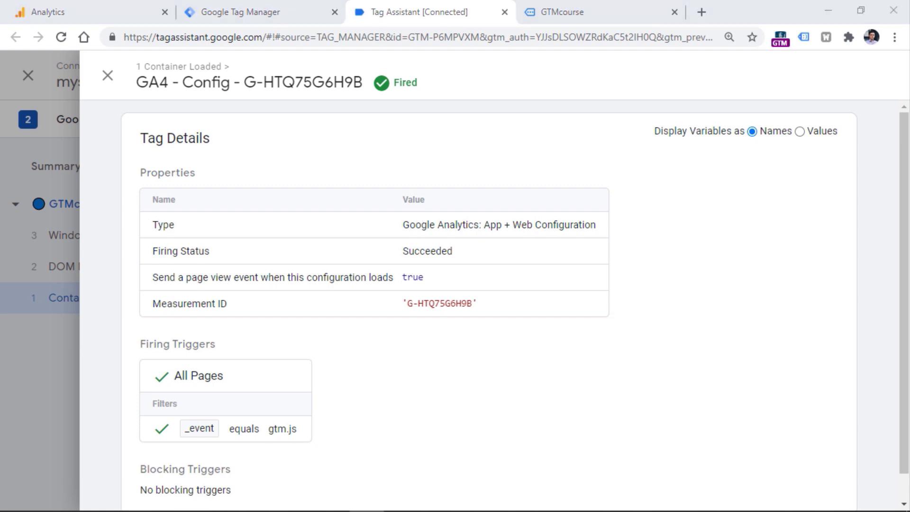
key("Escape")
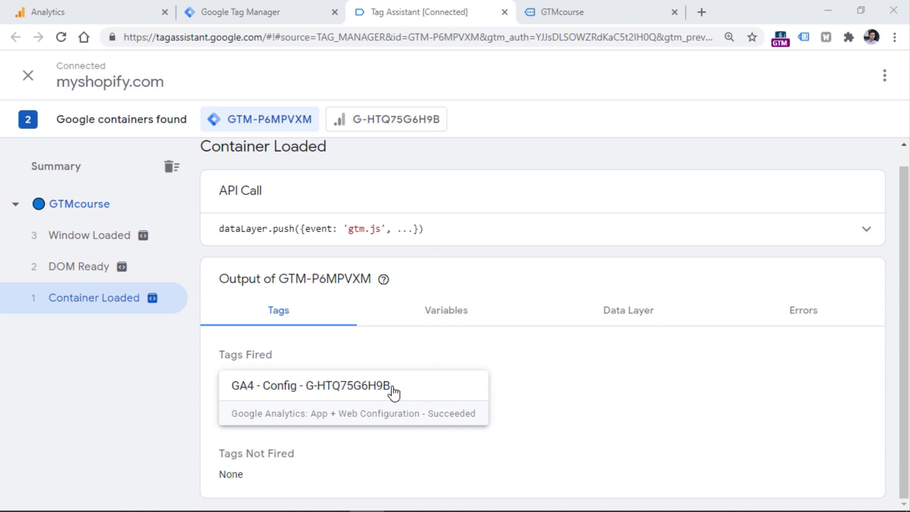
- Review the GA4 tag's trigger in Tag Manager again and examine its status on DOM Ready and Window Loaded
left_click(214, 12)
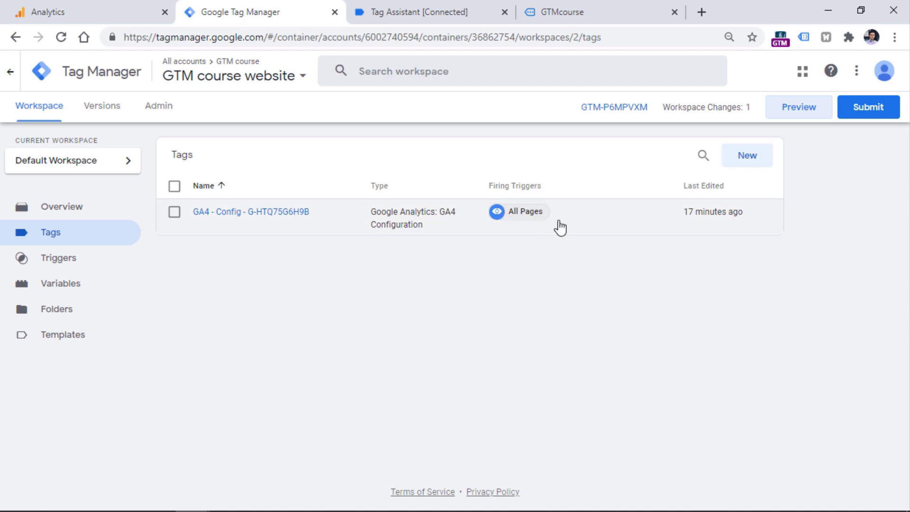
left_click(451, 11)
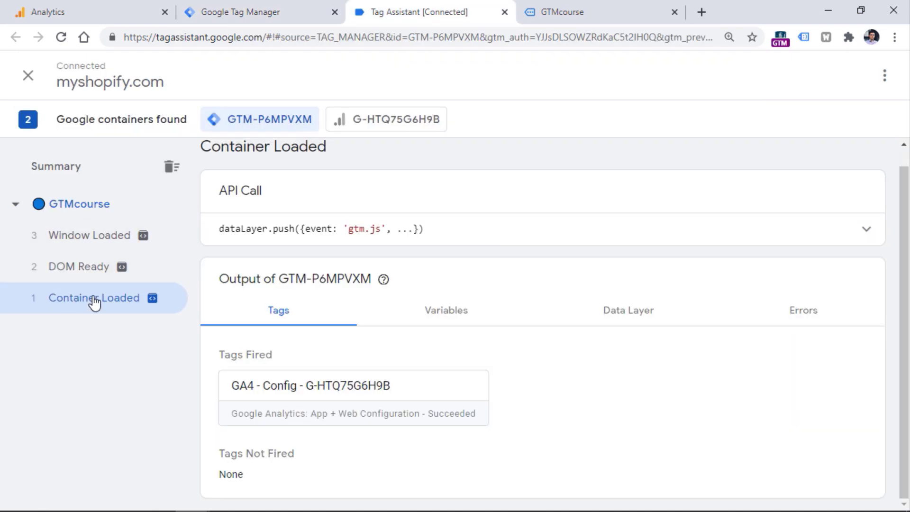
left_click(85, 268)
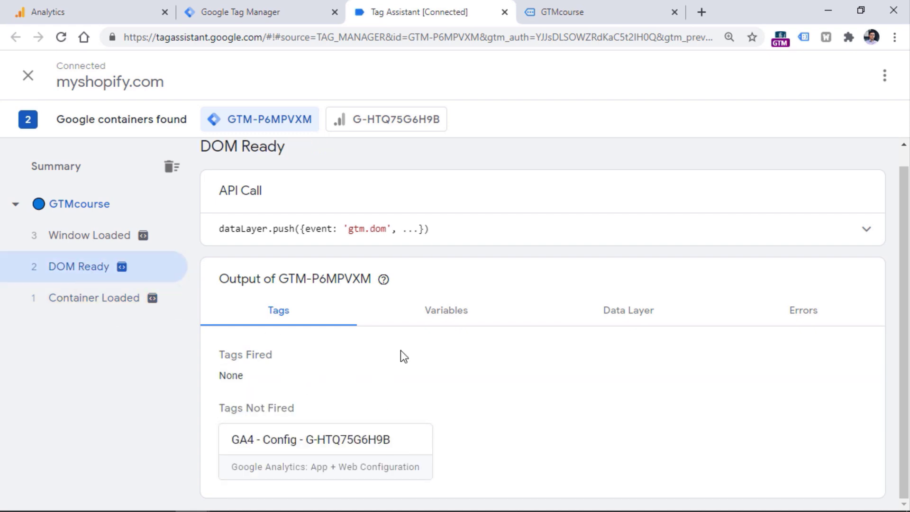
left_click(105, 233)
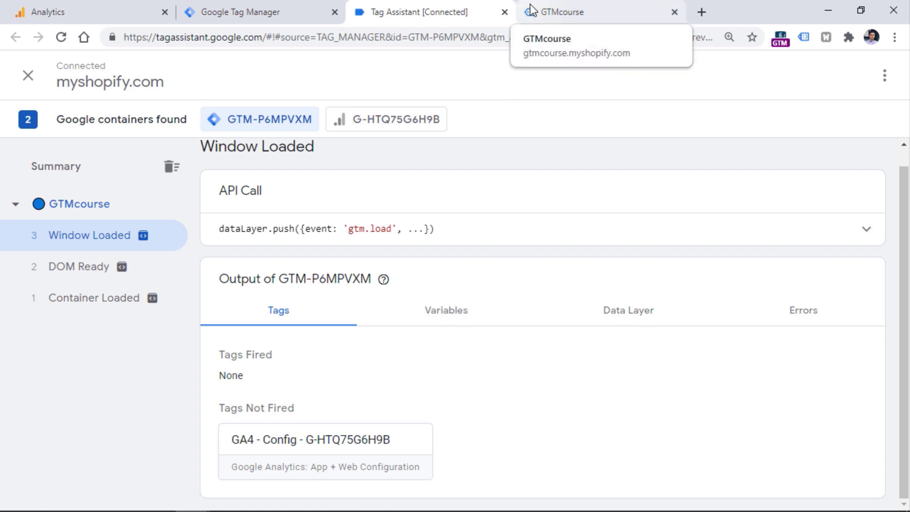
- Switch from Tag Assistant to the GTMcourse store's home page
key("ctrl+shift+Tab")
left_click(428, 1)
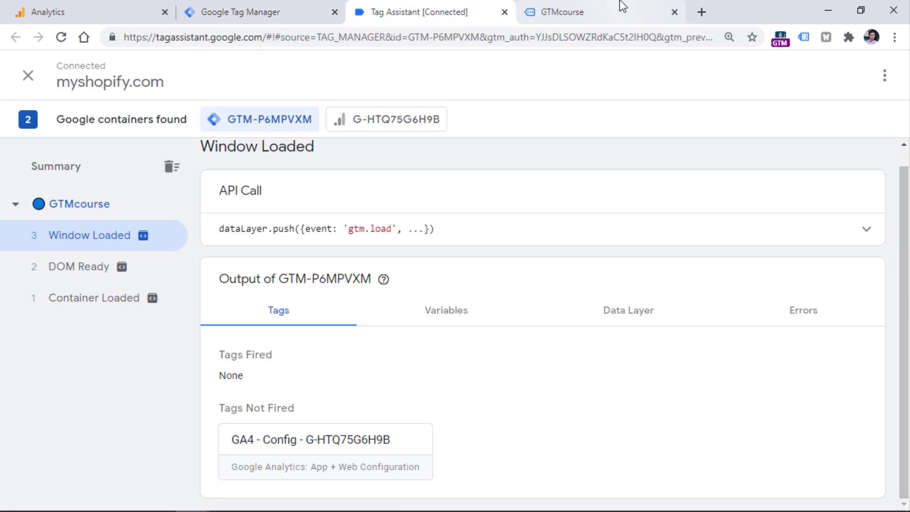
left_click(622, 6)
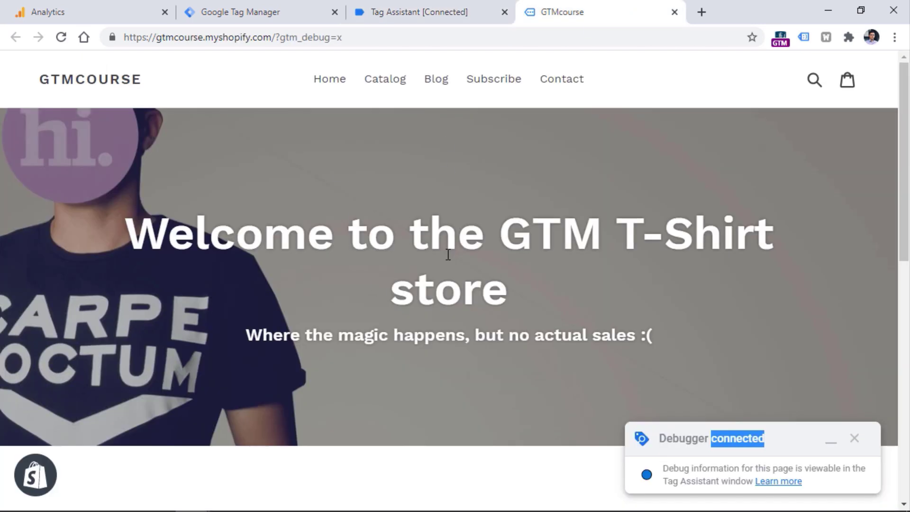
- Open the store's Catalog page and switch to Tag Assistant to check for the new page's events
left_click(389, 83)
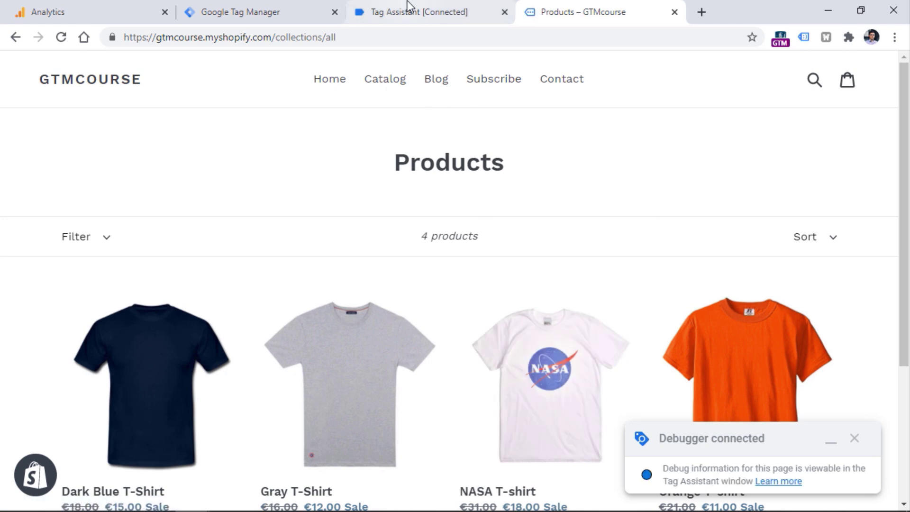
left_click(417, 10)
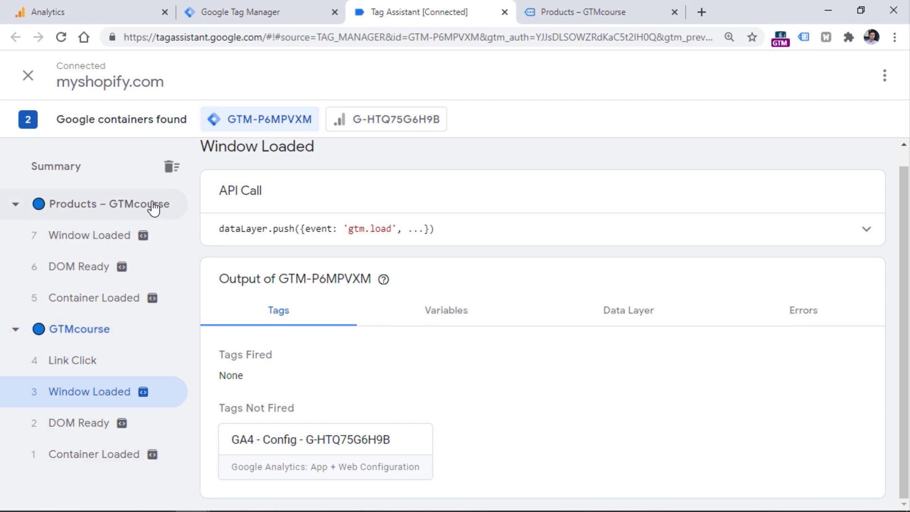
left_click(583, 12)
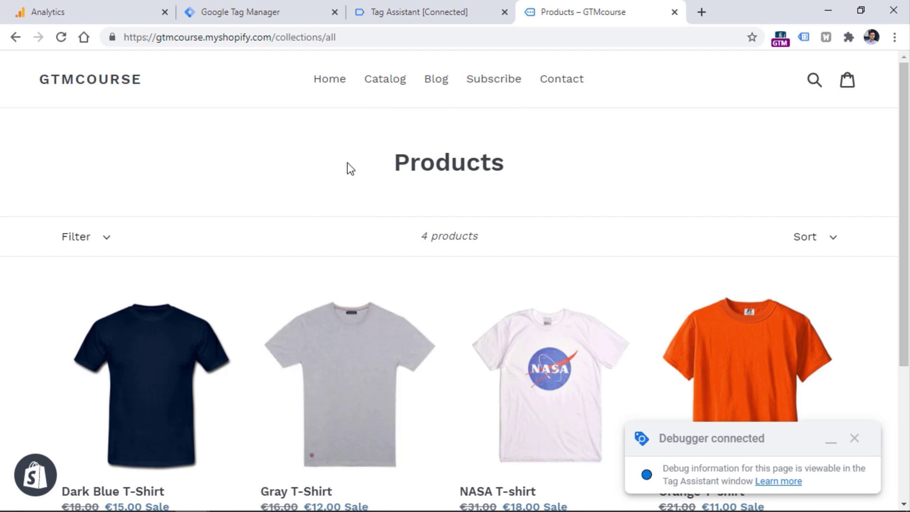
left_click(446, 8)
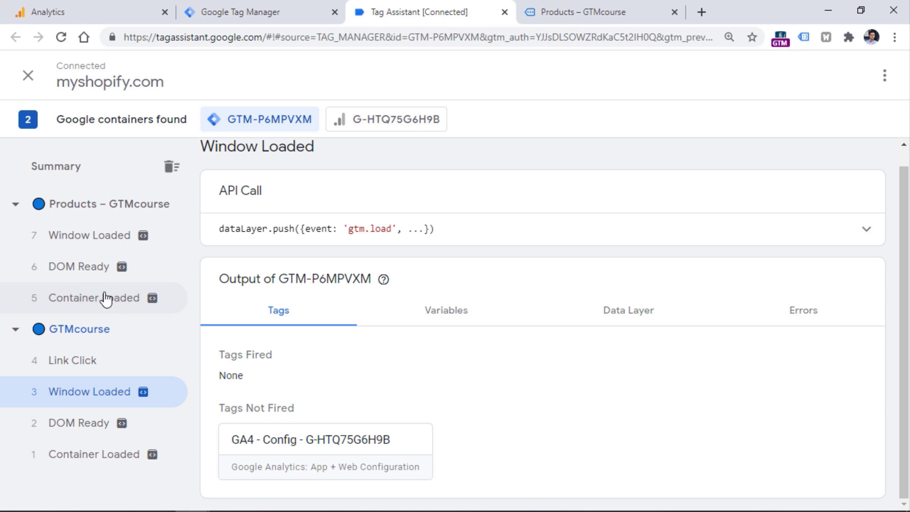
- Examine the GA4 configuration tag's status on the Products page's Container Loaded, DOM Ready and Window Loaded events
left_click(105, 298)
left_click(81, 275)
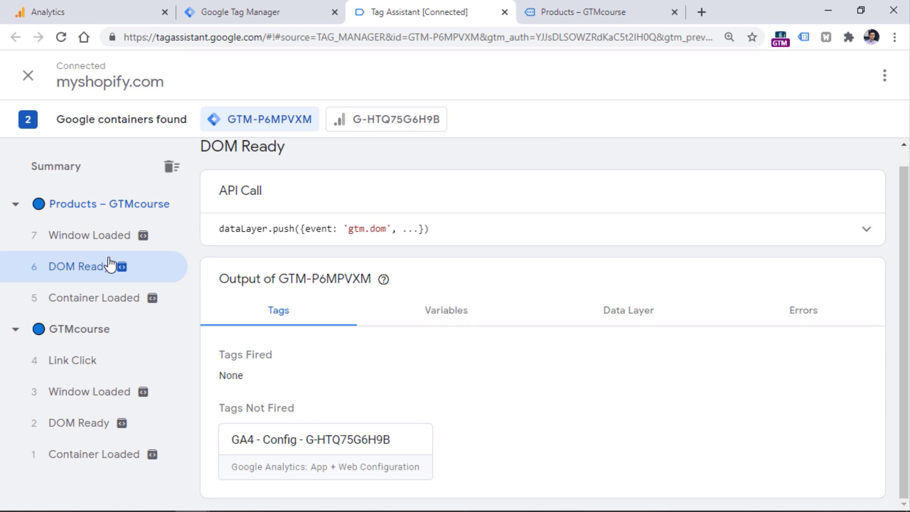
left_click(100, 242)
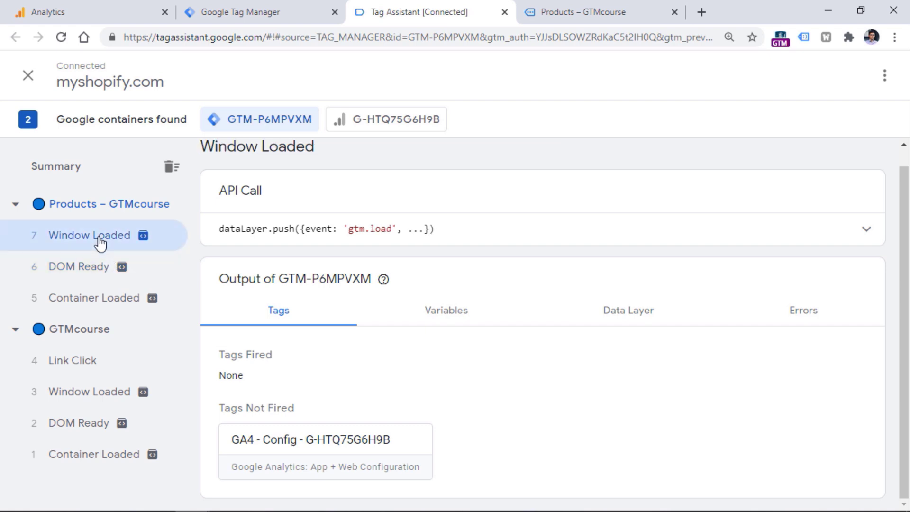
left_click(97, 299)
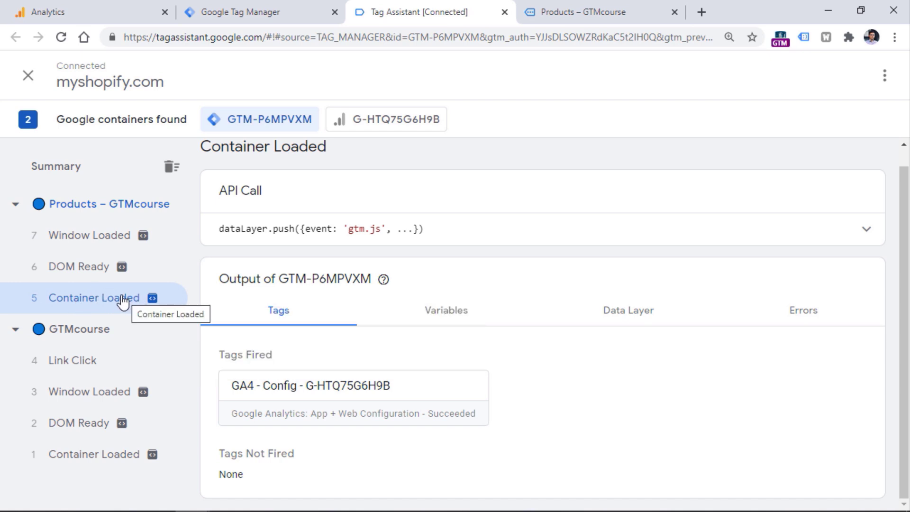
- Review the GA4 configuration tag's details from the Tag Assistant summary, including the messages where it fired
left_click(58, 171)
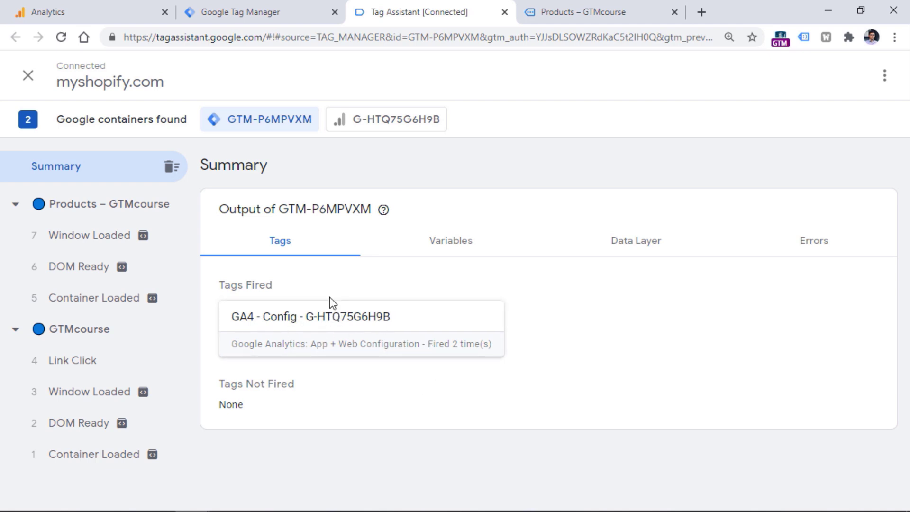
left_click(404, 317)
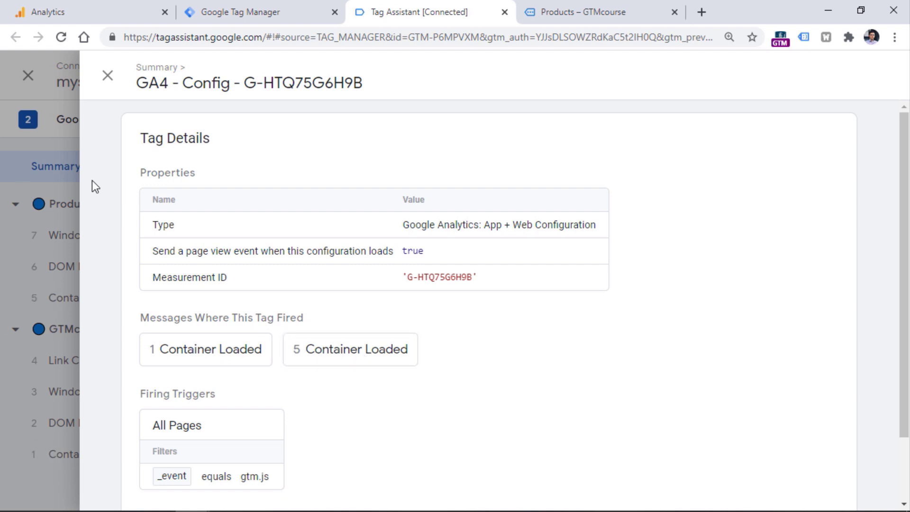
left_click(108, 75)
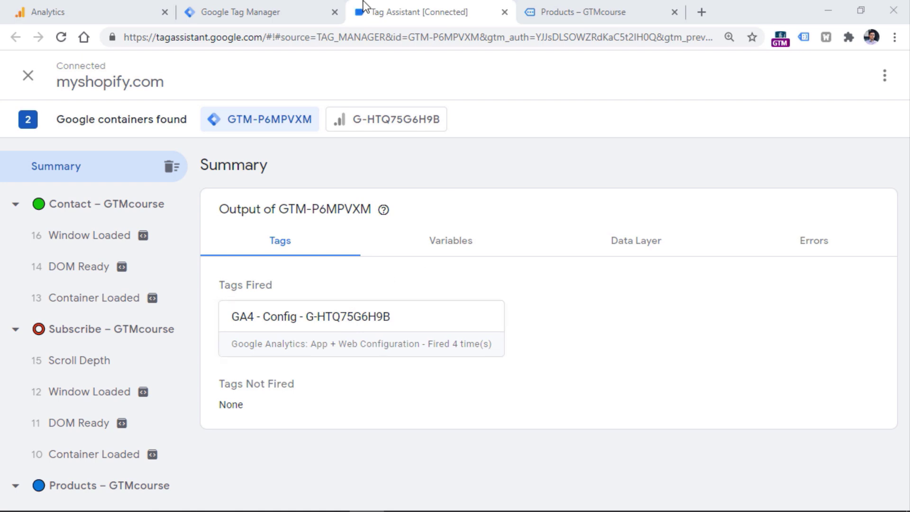
- Switch to Google Analytics, close the data stream details and open DebugView
left_click(101, 3)
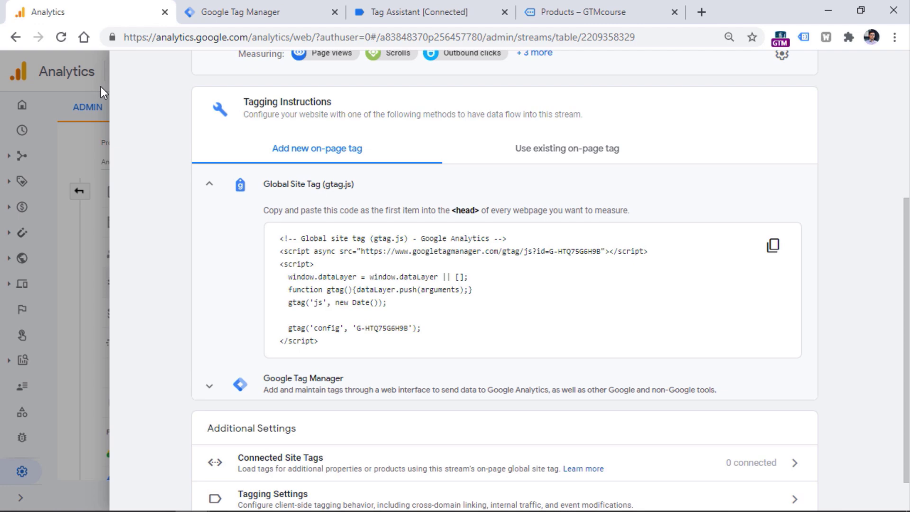
left_click(101, 87)
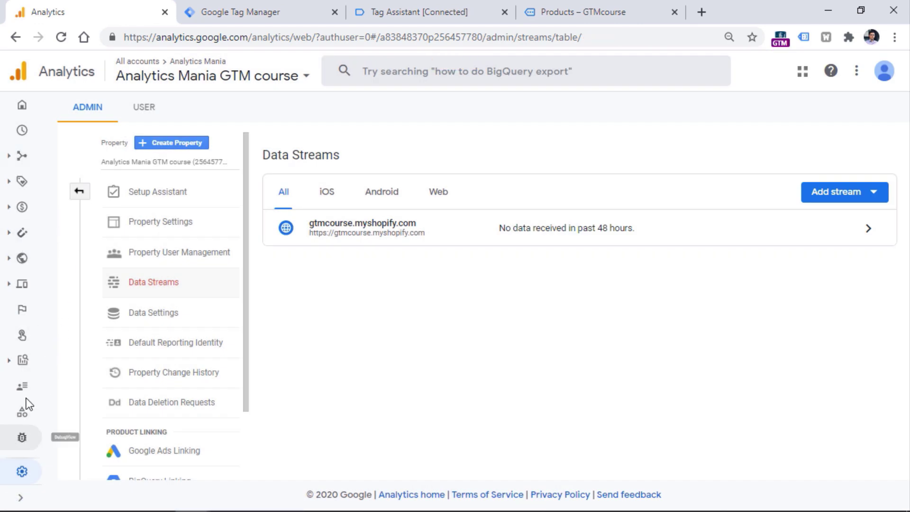
left_click(21, 497)
scroll(73, 260, "down", 2)
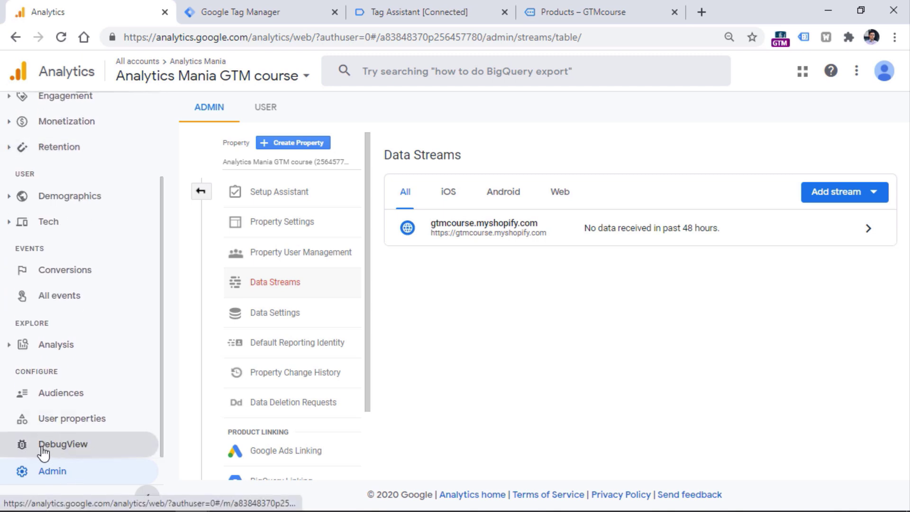
left_click(69, 446)
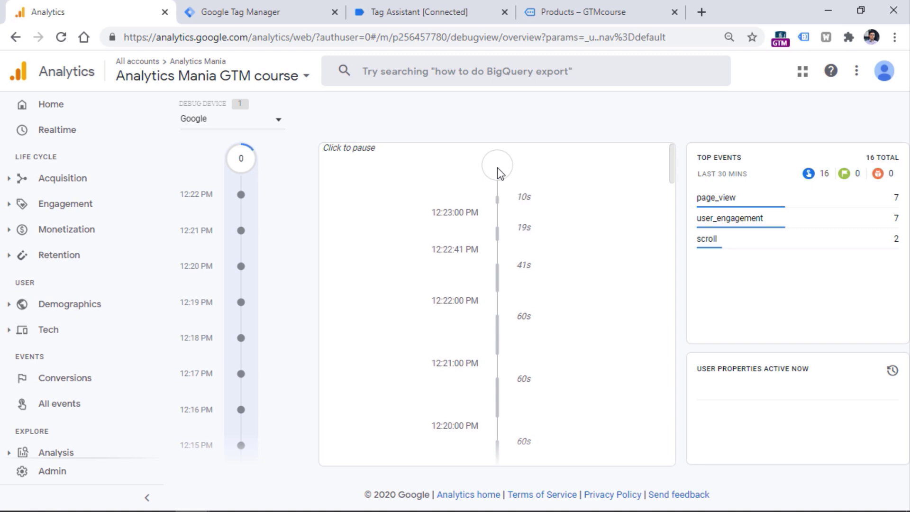
- Reload the store's Products page and check the GA4 tag on its latest Container Loaded event in Tag Assistant
left_click(415, 11)
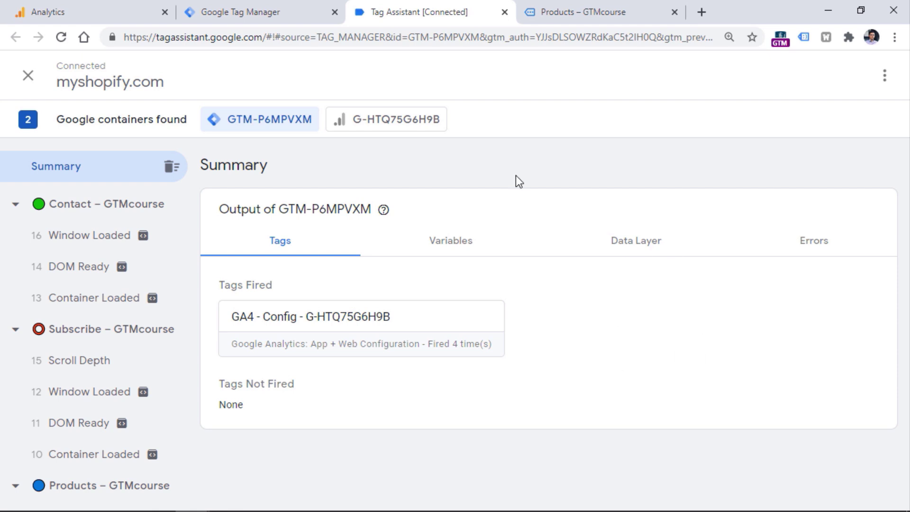
key("ctrl+1")
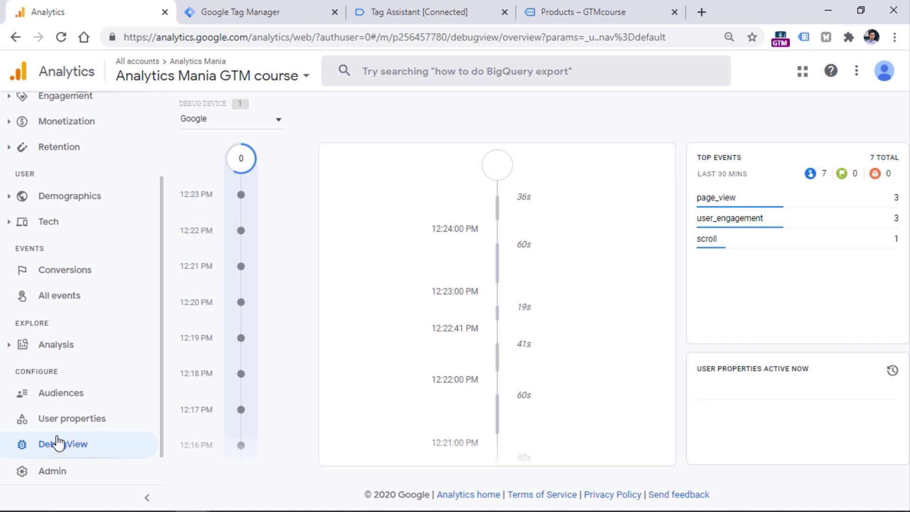
left_click(583, 12)
left_click(61, 37)
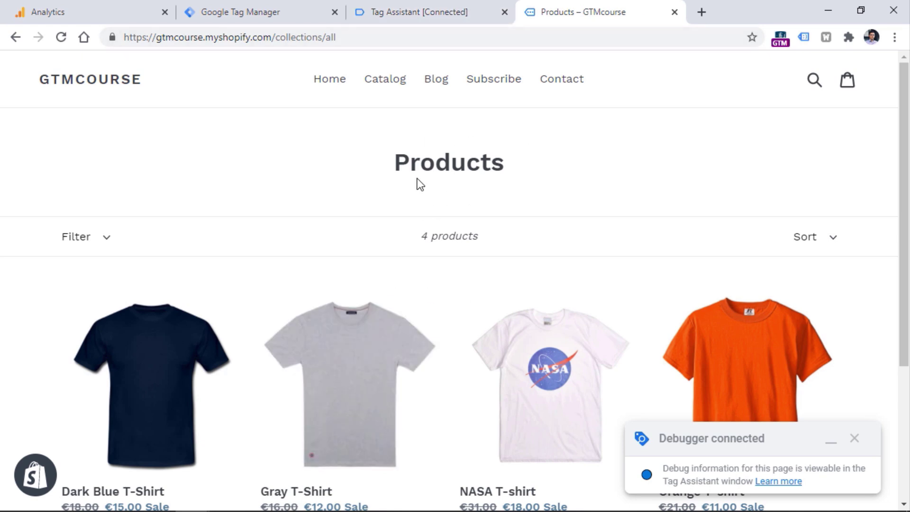
left_click(428, 11)
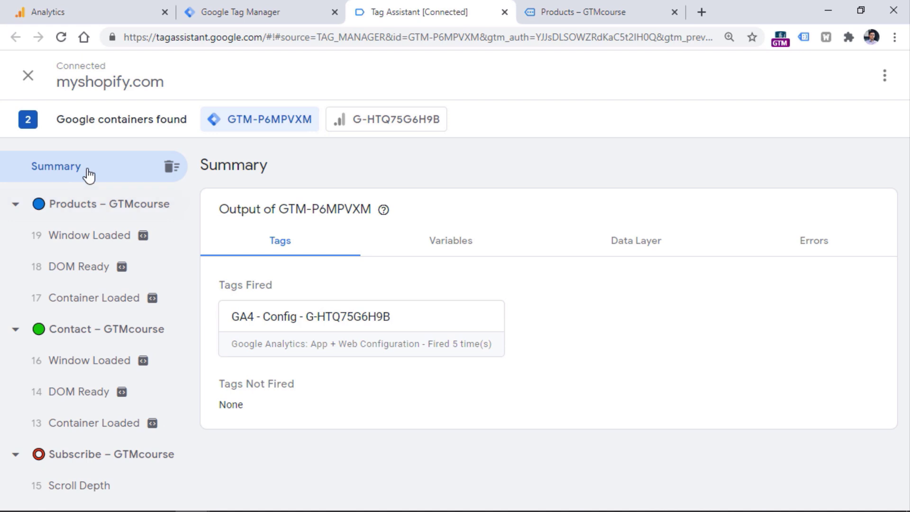
left_click(90, 302)
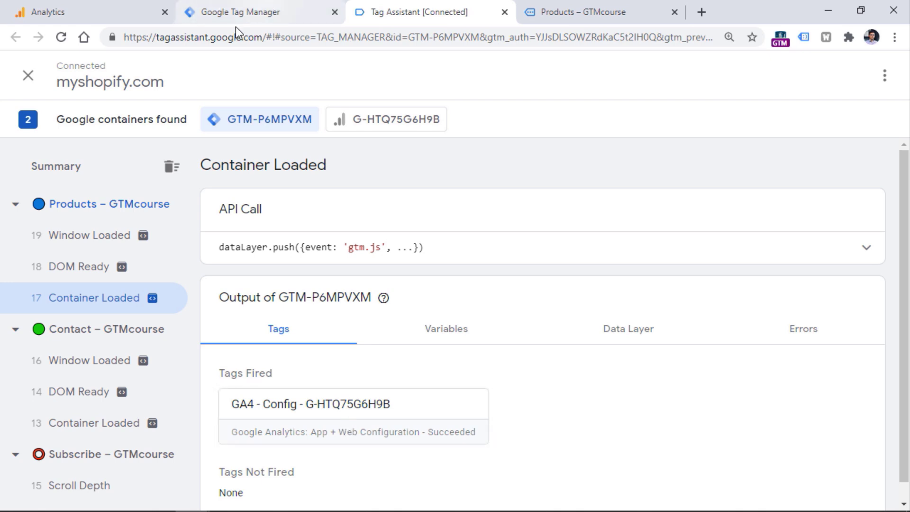
- Look at the incoming events in Analytics DebugView and open the GA4 configuration tag in Tag Manager
left_click(89, 10)
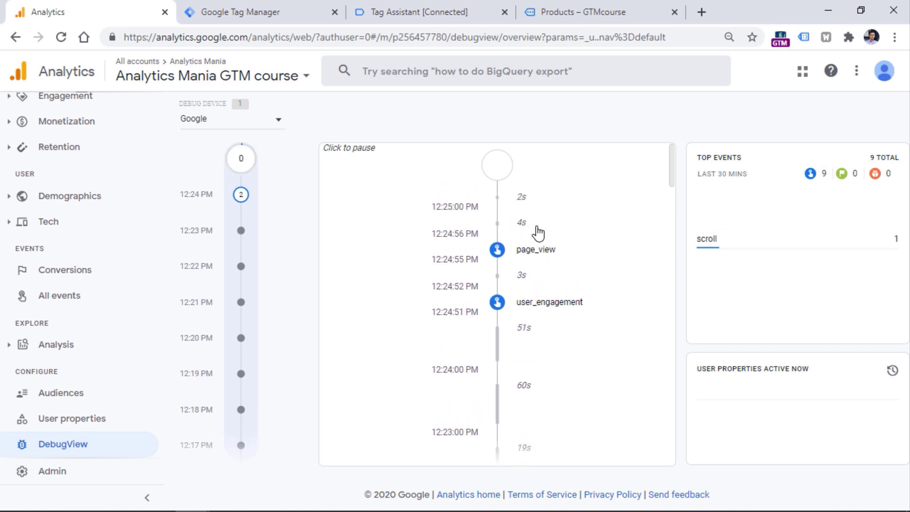
left_click(279, 10)
left_click(238, 212)
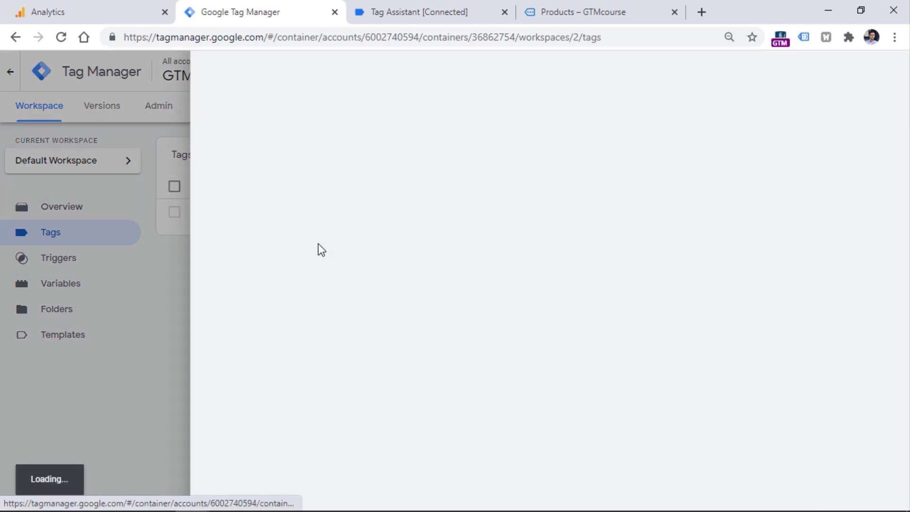
left_click(106, 11)
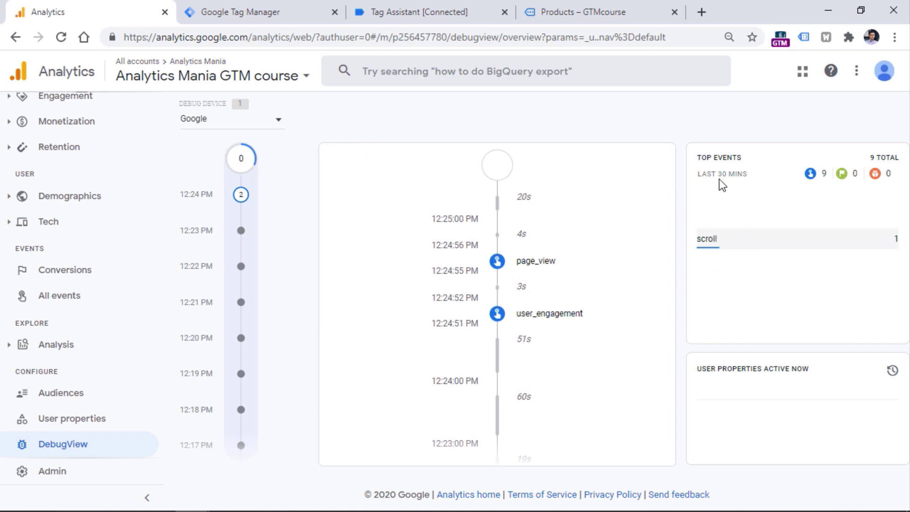
- Scroll the store's Products page to trigger a scroll event and return to DebugView in Analytics
left_click(439, 7)
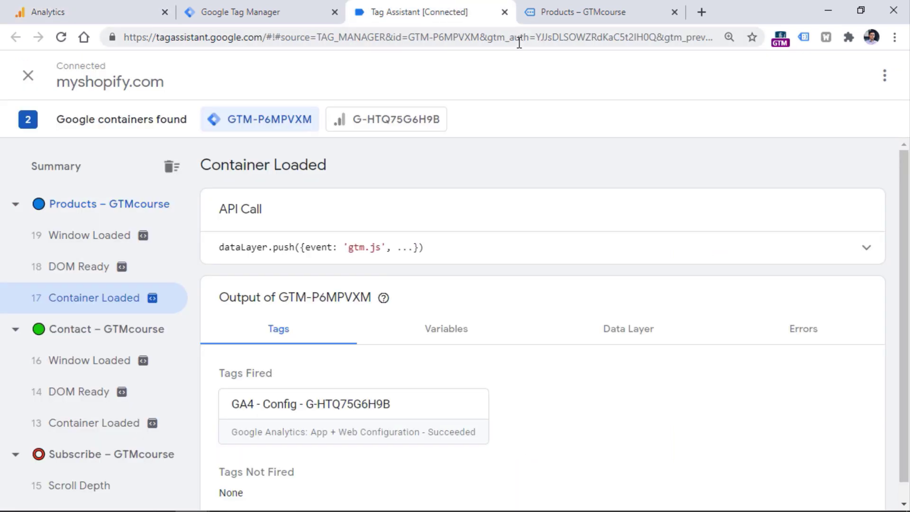
left_click(583, 12)
scroll(428, 230, "down", 5)
scroll(426, 235, "up", 5)
scroll(382, 151, "down", 5)
key("ctrl+1")
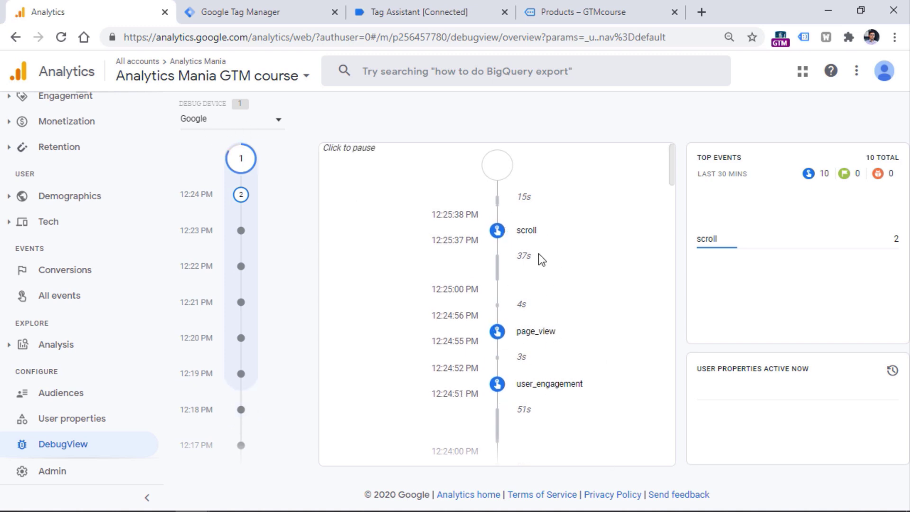
- Open the page_view event in DebugView and inspect its parameters, including the page_location value
left_click(533, 336)
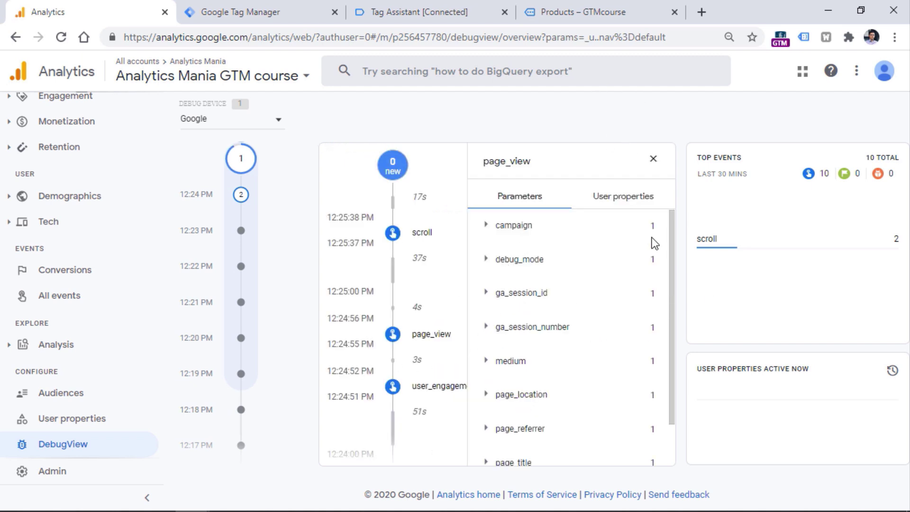
left_click_drag(672, 228, 673, 272)
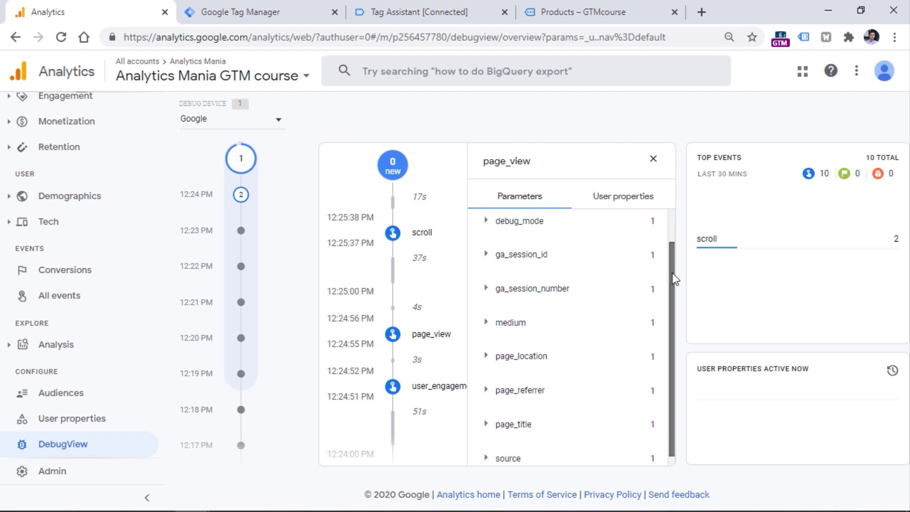
left_click(487, 347)
left_click_drag(510, 375, 659, 373)
left_click(626, 373)
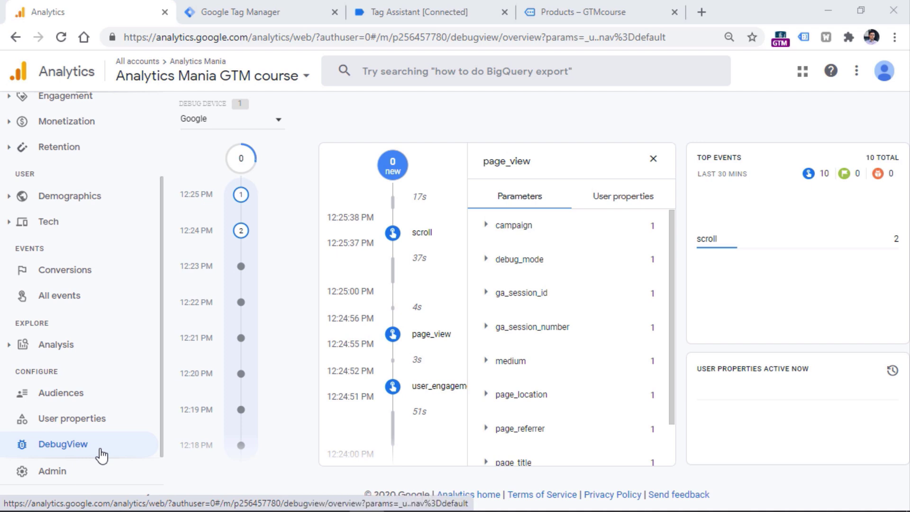
- Compare the GA4 tag under Container Loaded in Tag Assistant with the page_view event in DebugView
left_click(419, 10)
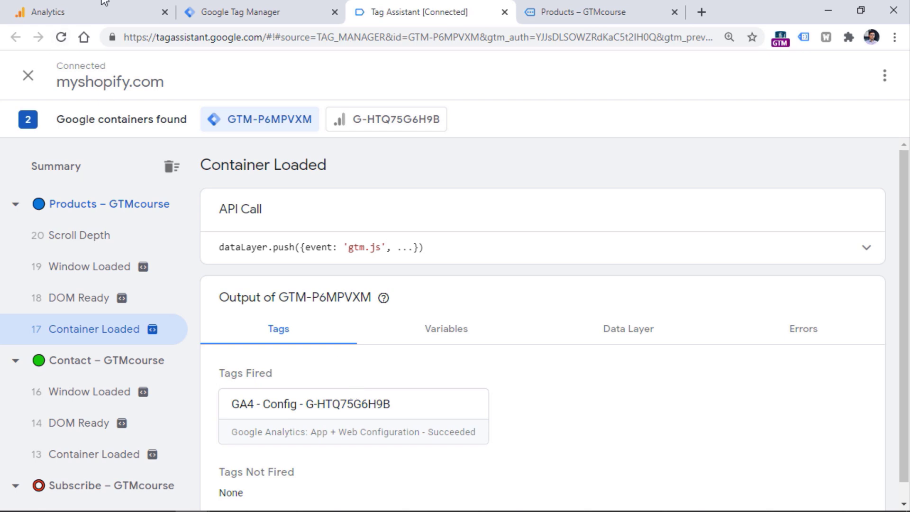
left_click(90, 12)
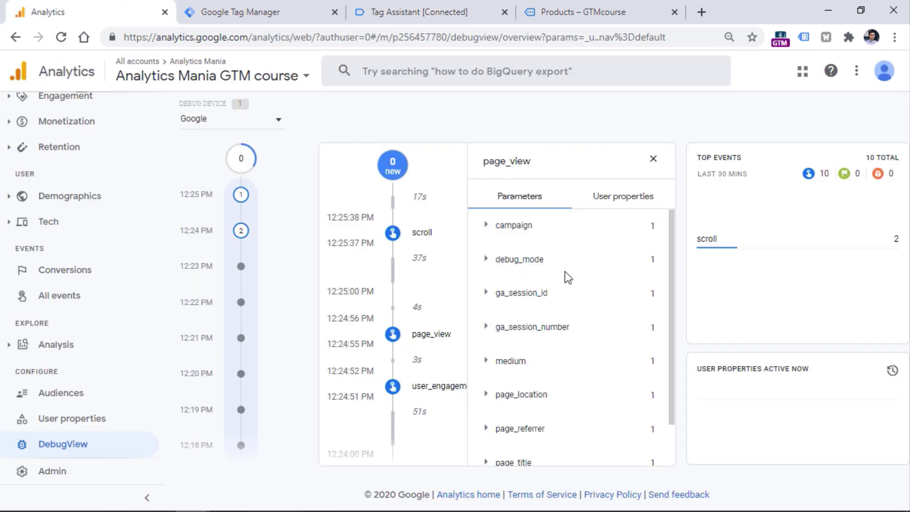
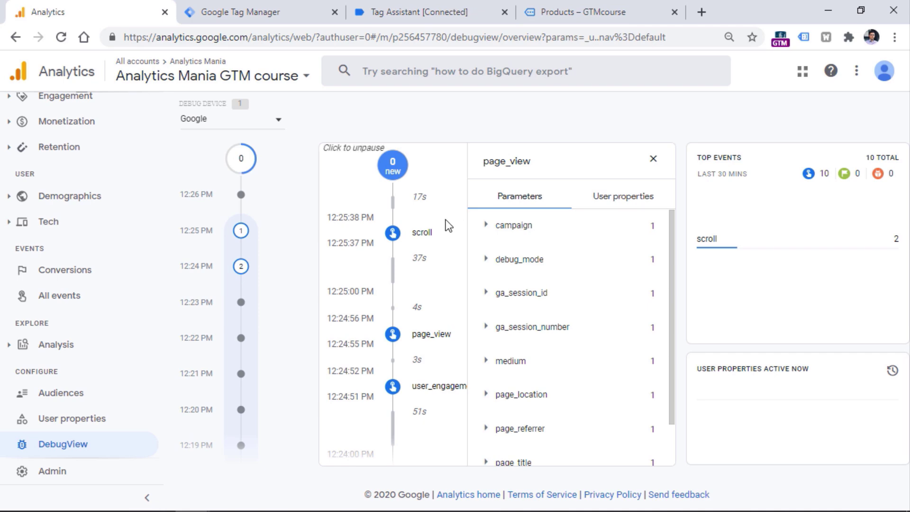
left_click(421, 2)
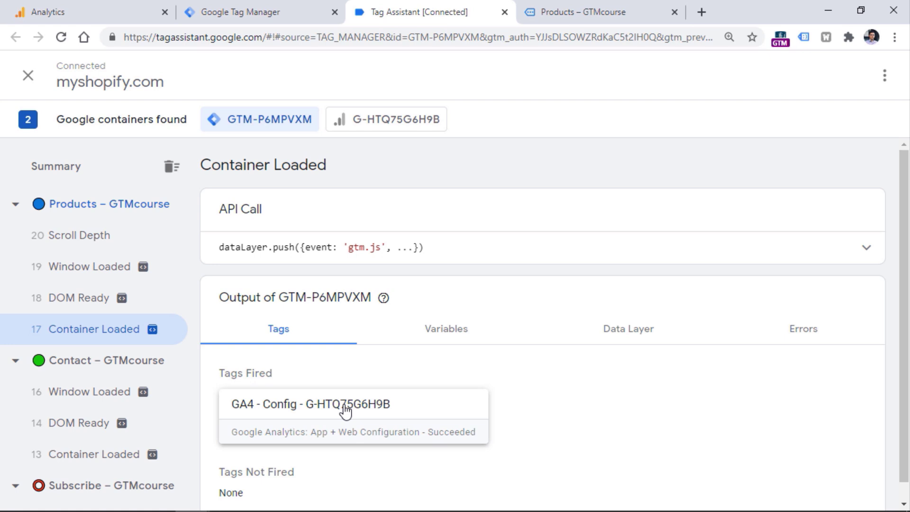
left_click(92, 13)
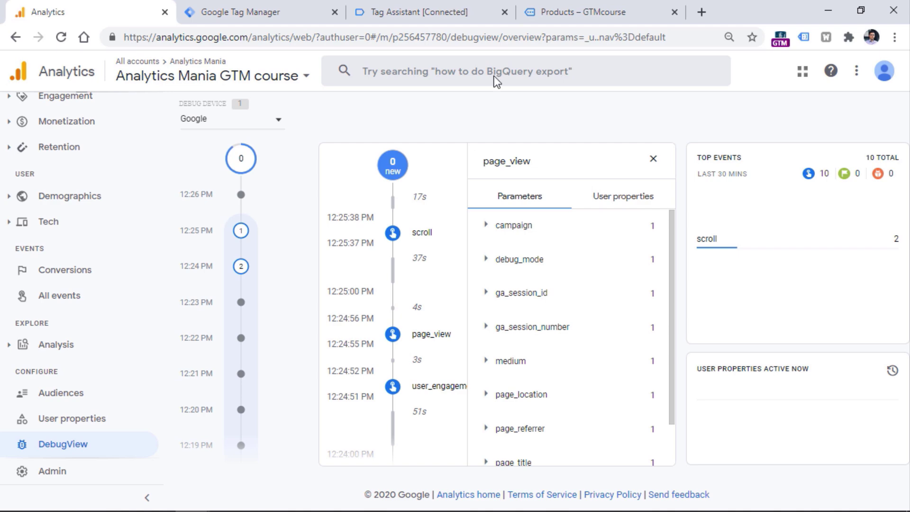
- Close the GA4 configuration tag in Tag Manager, check DebugView and return to the workspace's Tags list
left_click(278, 10)
left_click(171, 72)
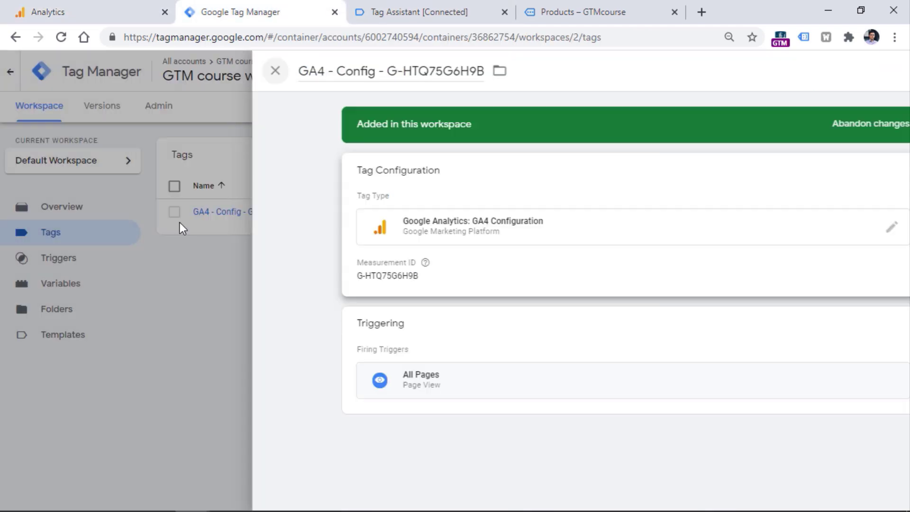
left_click(81, 10)
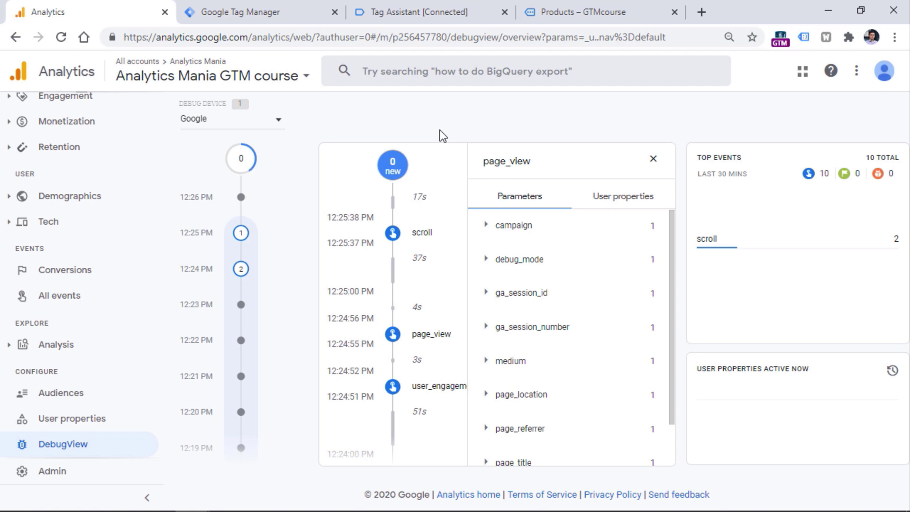
left_click(253, 12)
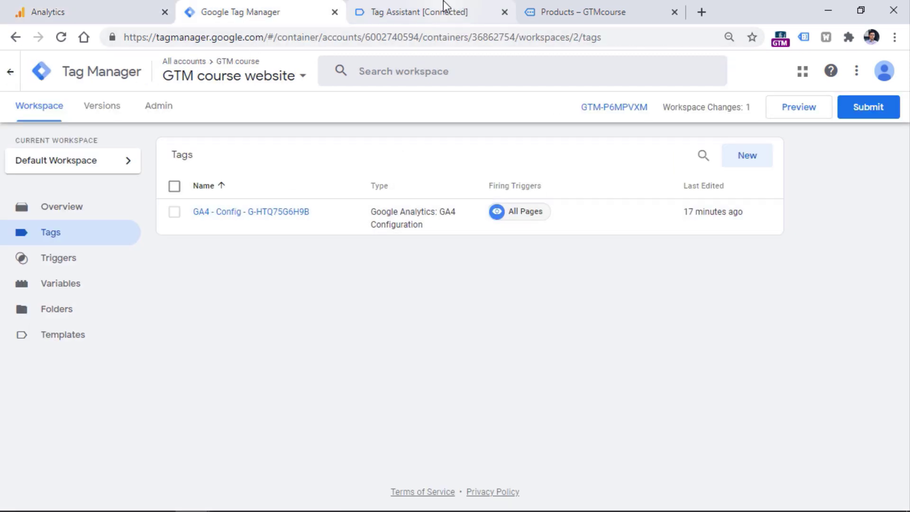
- Look over the GA4 tag under Container Loaded in Tag Assistant and in Tag Manager's Tags list
left_click(444, 11)
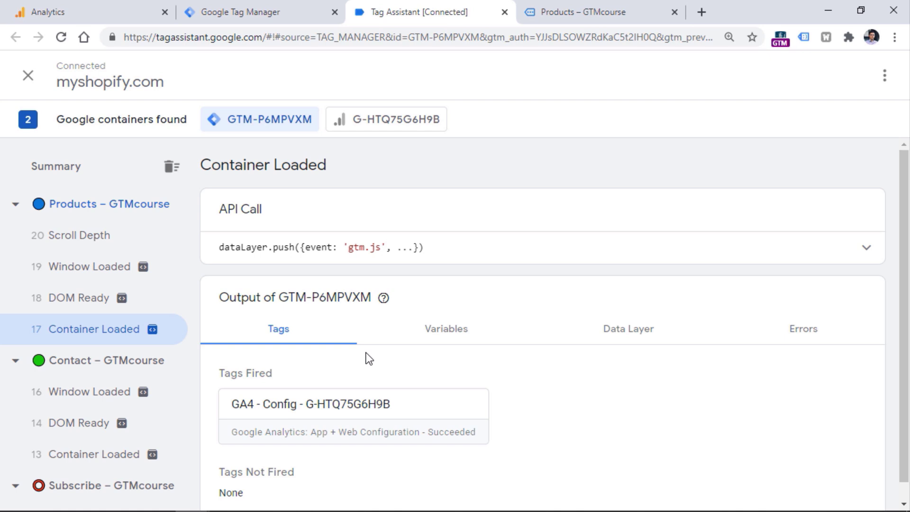
key("ctrl+shift+Tab")
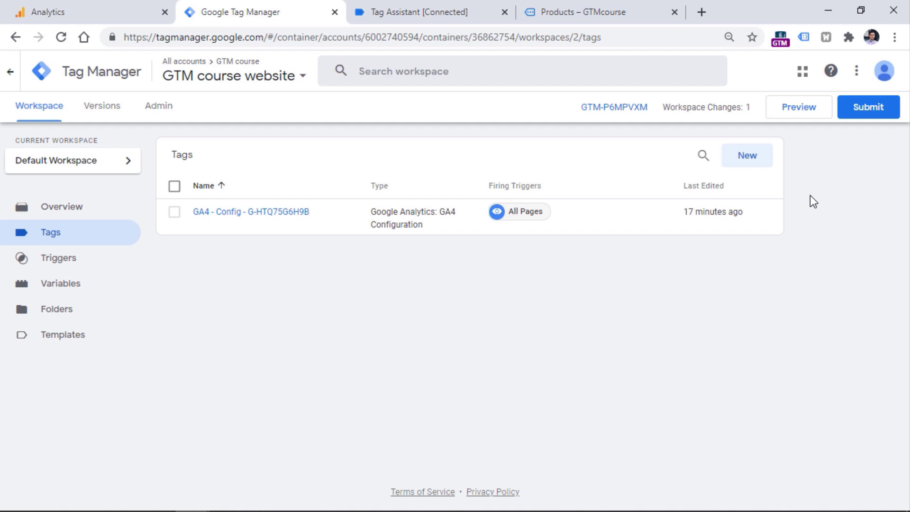
key("ctrl+Tab")
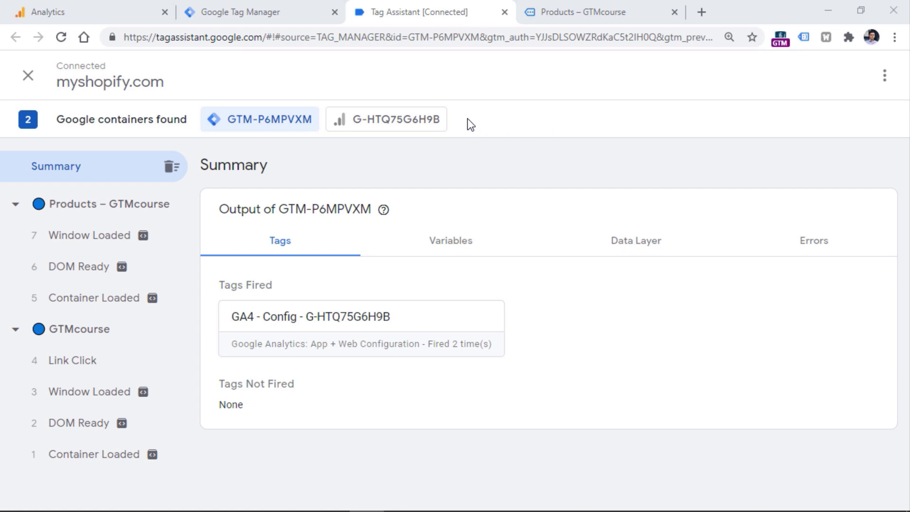
- Open the store's Subscribe and Contact pages in new browser tabs from the Products page
left_click(578, 4)
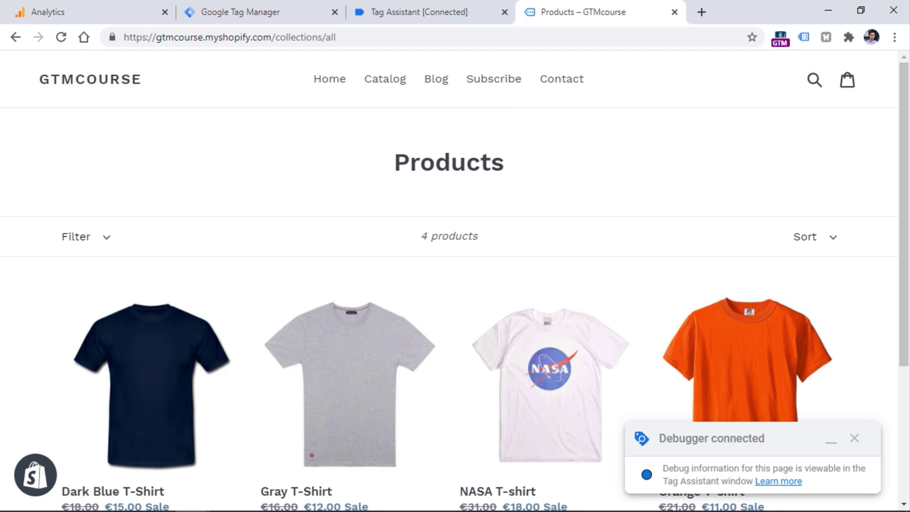
middle_click(498, 83)
middle_click(565, 81)
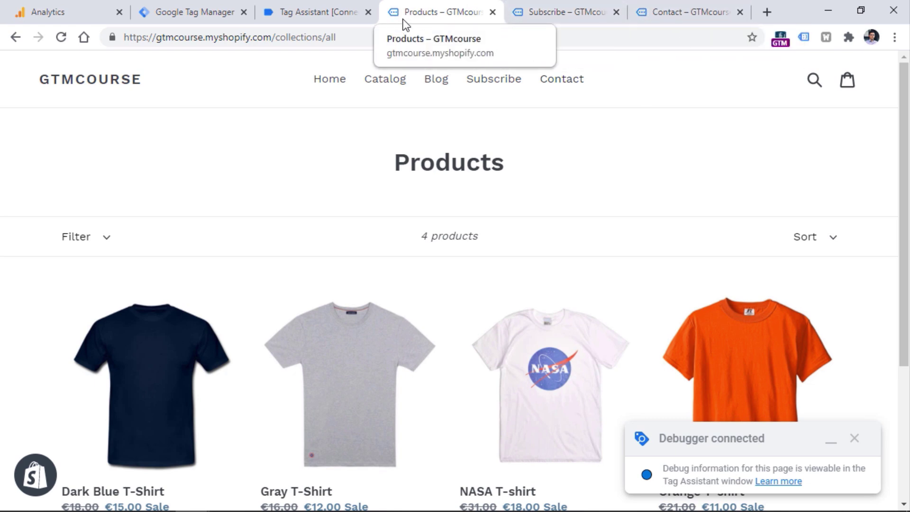
- Look through the Products, Subscribe and Contact tabs, and check how Tag Assistant's event list groups their events by page
left_click(519, 15)
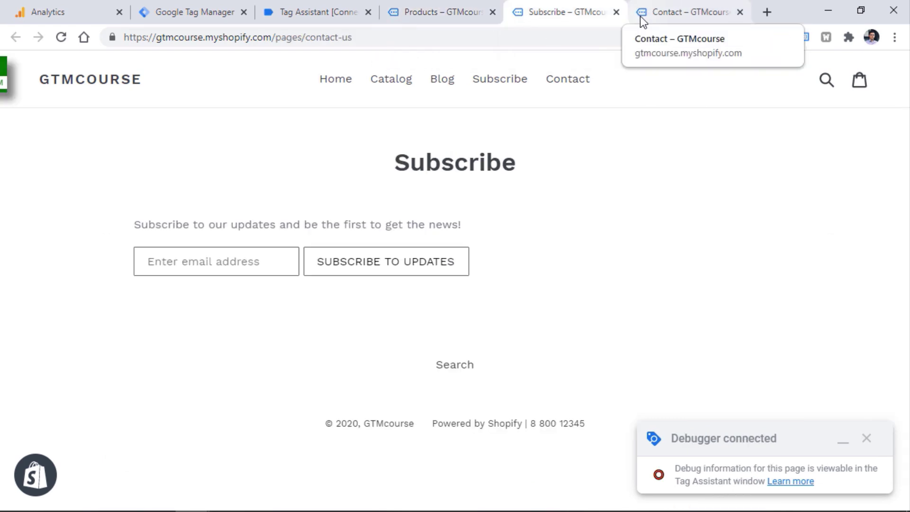
left_click(427, 14)
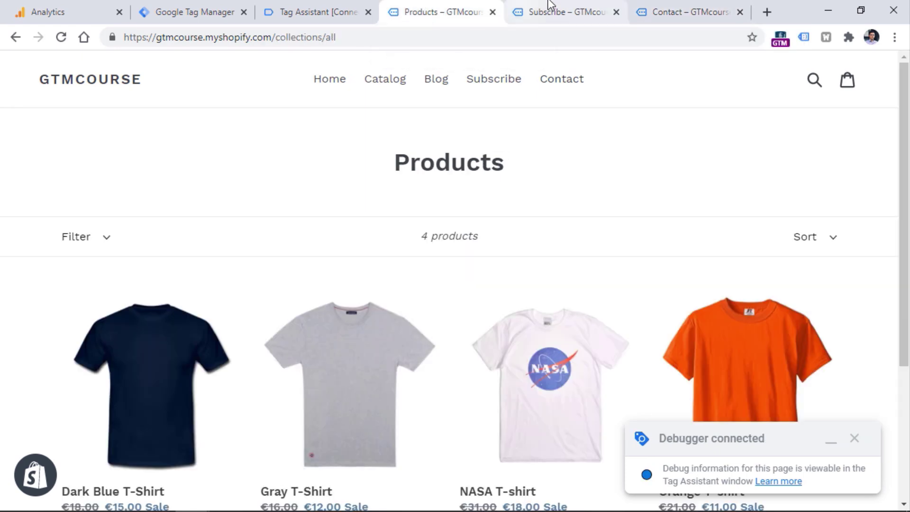
left_click(633, 9)
left_click(416, 9)
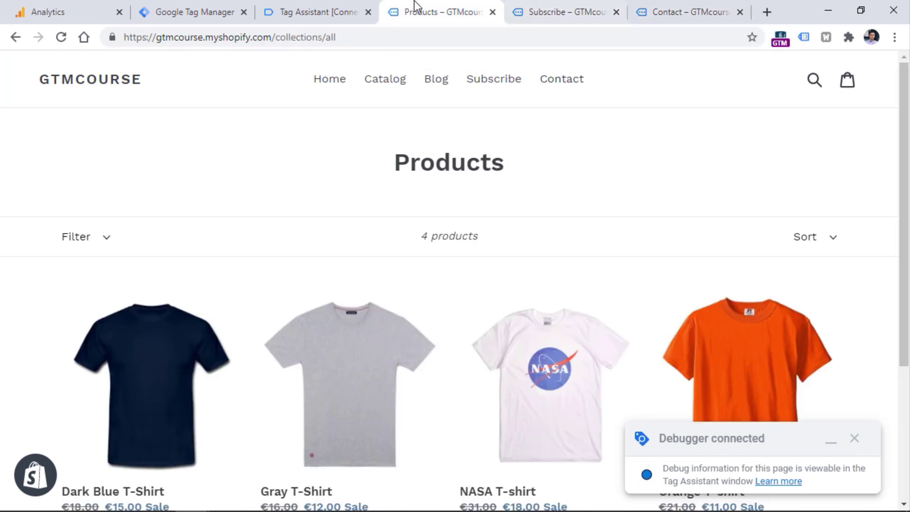
left_click(564, 12)
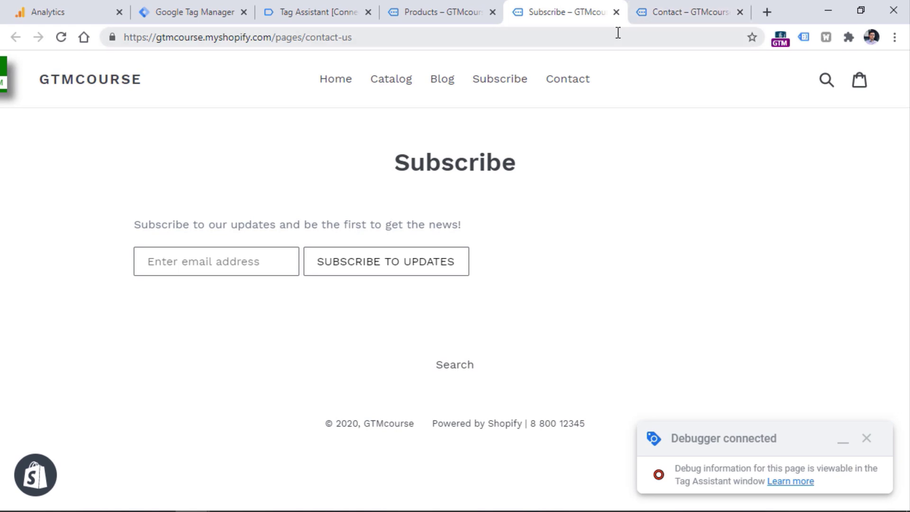
left_click(317, 8)
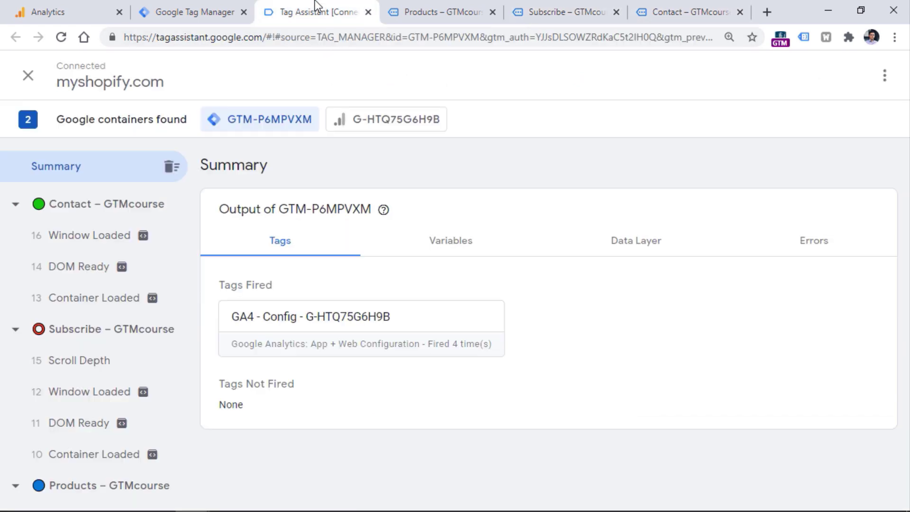
scroll(122, 271, "down", 5)
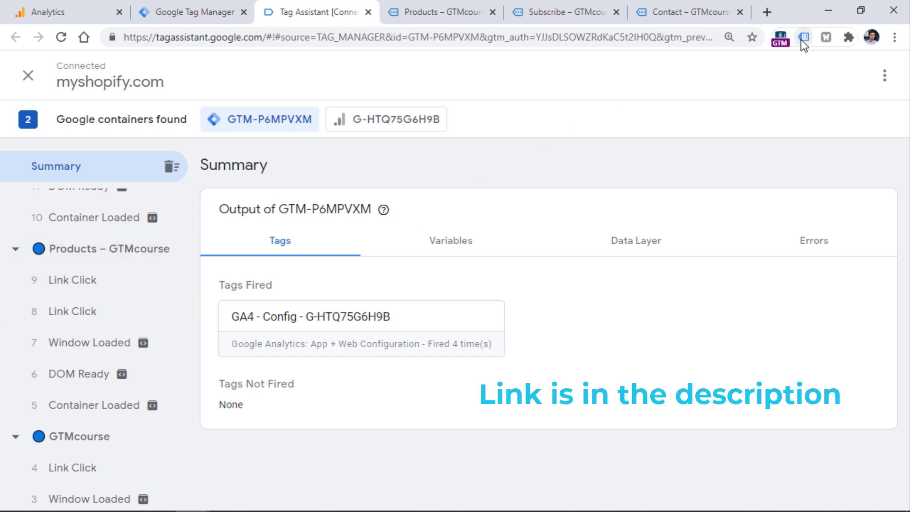
- Compare the coloured debugger badge on each store page with the page markers in Tag Assistant's event list
left_click(437, 11)
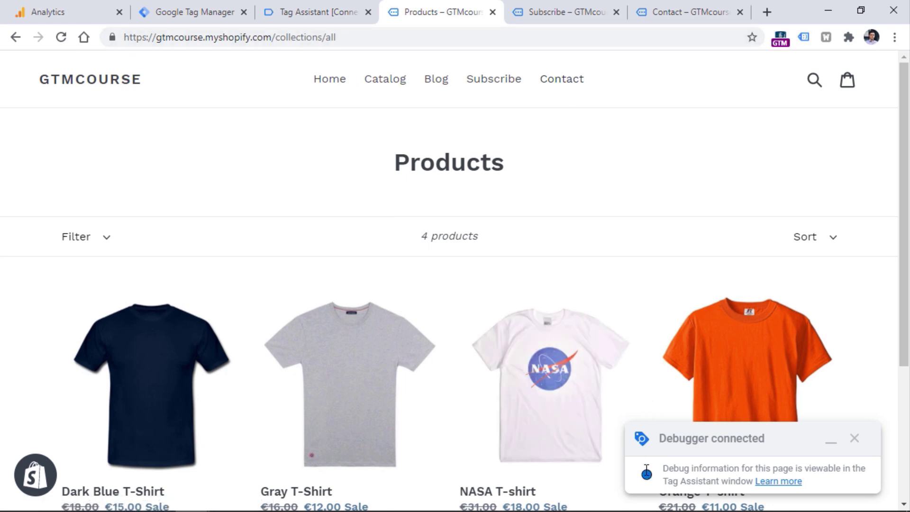
left_click(559, 10)
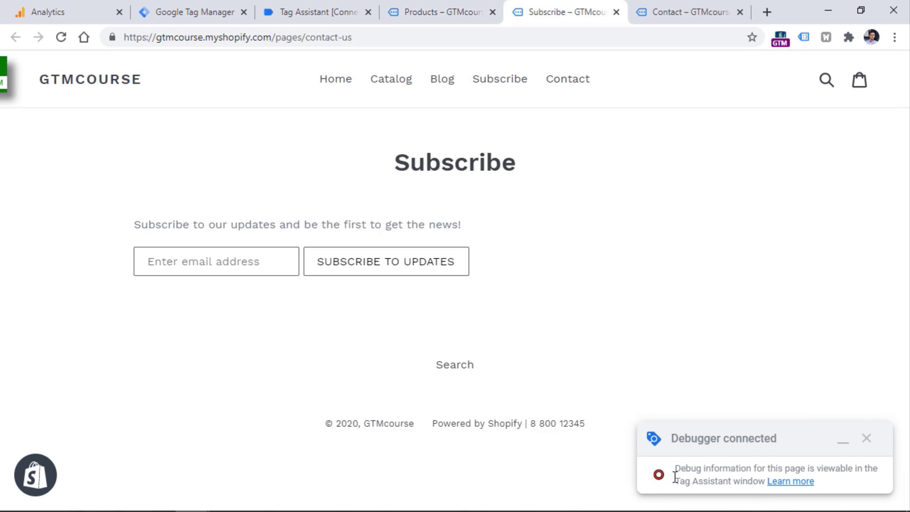
left_click(691, 9)
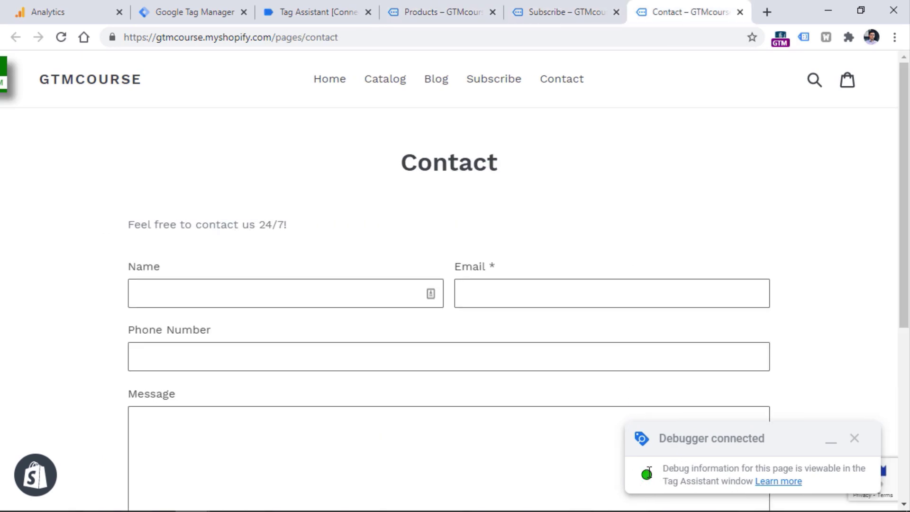
left_click(310, 9)
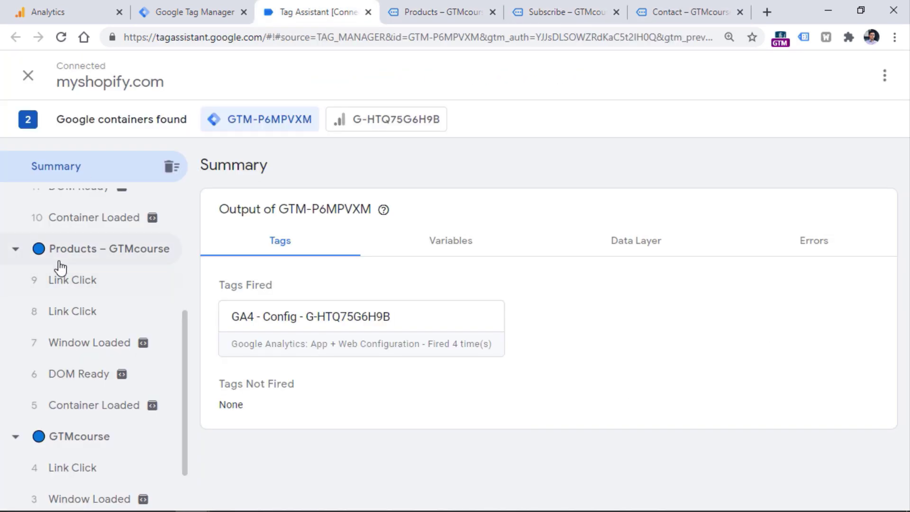
scroll(62, 263, "up", 5)
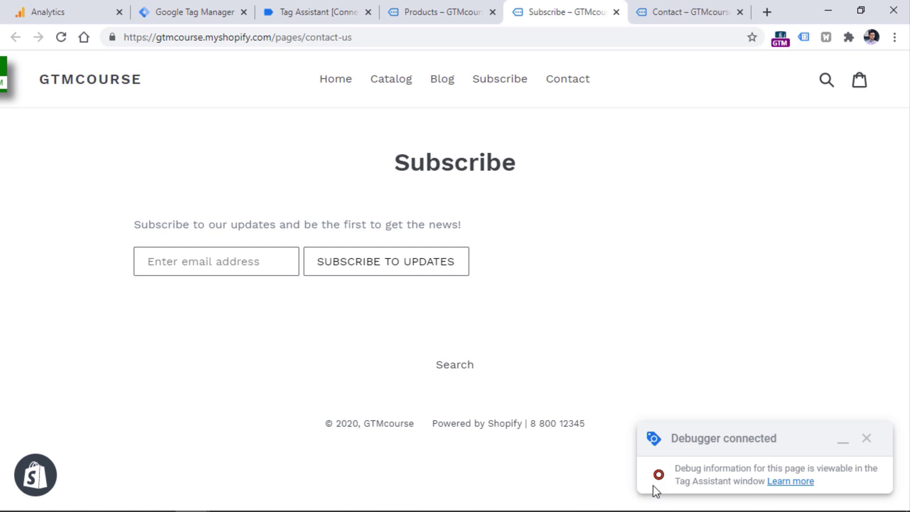
left_click(335, 11)
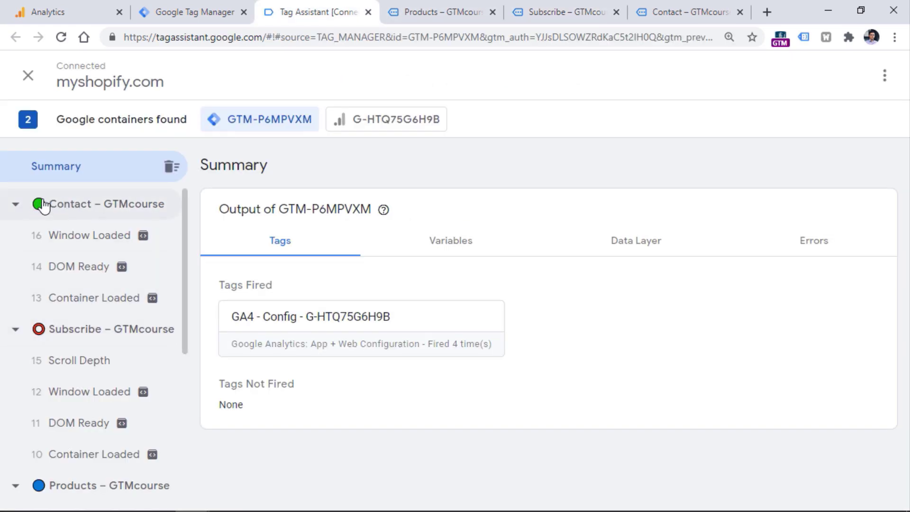
- Check the debugger badge on the Contact page and close the Contact and Subscribe tabs
left_click(656, 4)
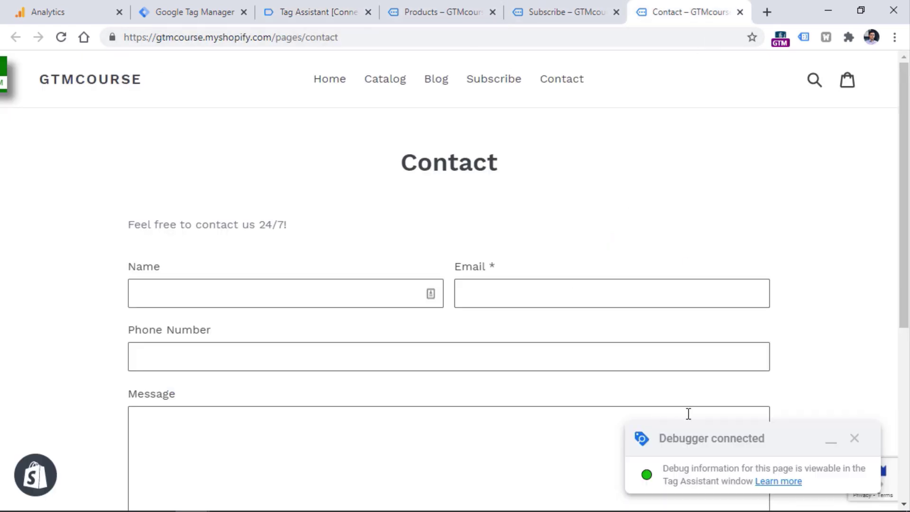
key("ctrl+w")
key("ctrl+w")
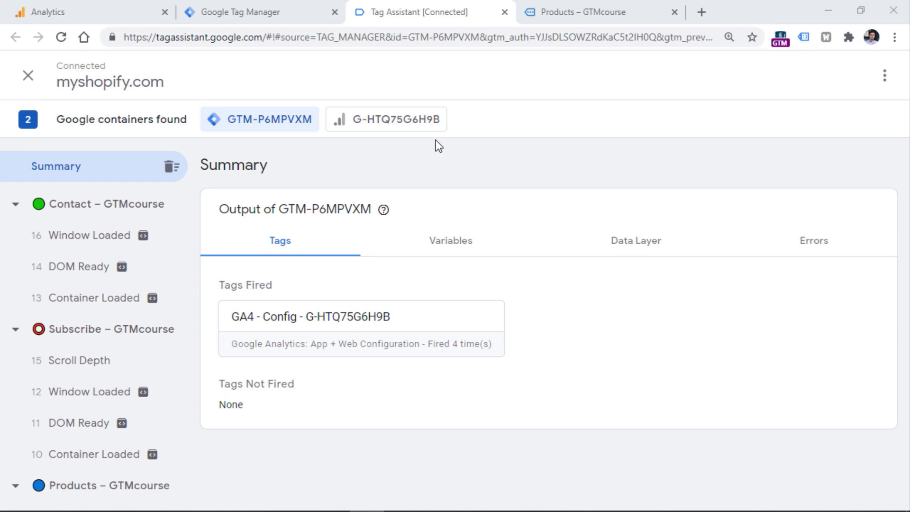
- Share the debug session for the store's contact page, choosing Global site tags (gtag.js) + GTM-P6MPVXM as the tags to debug
left_click(884, 77)
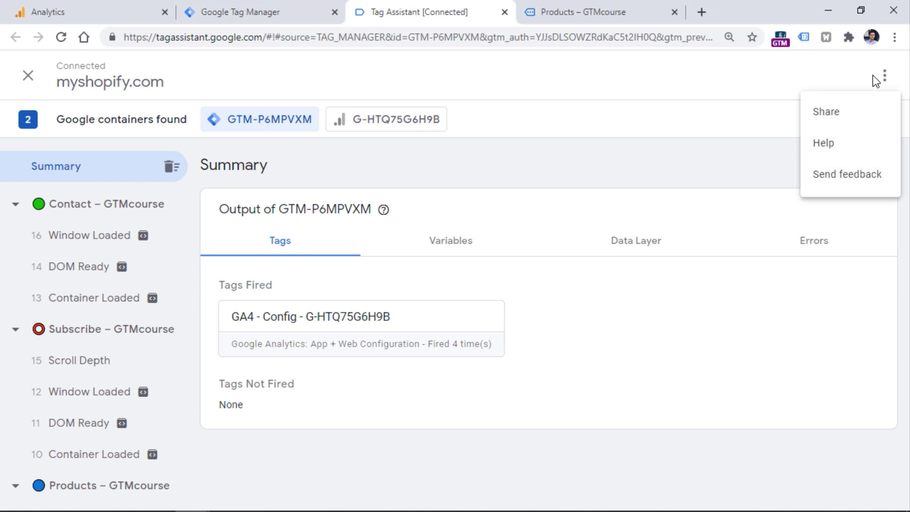
left_click(830, 114)
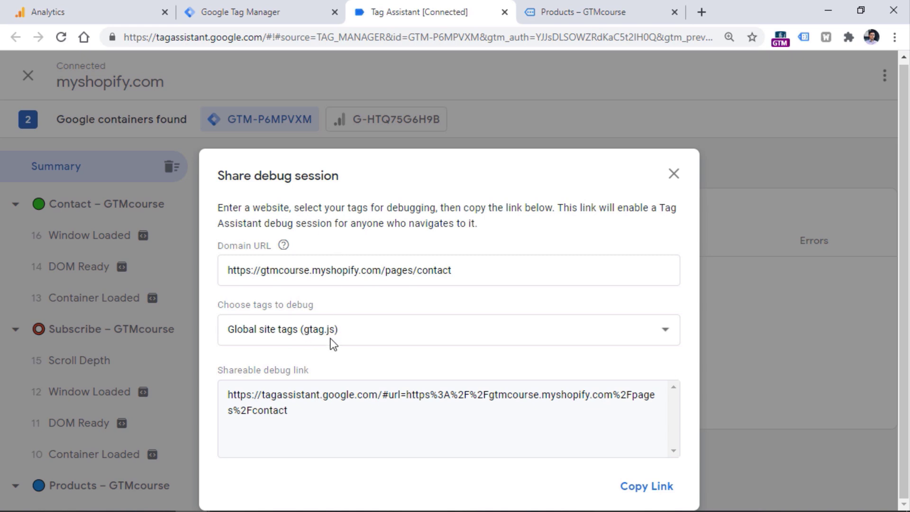
left_click(519, 328)
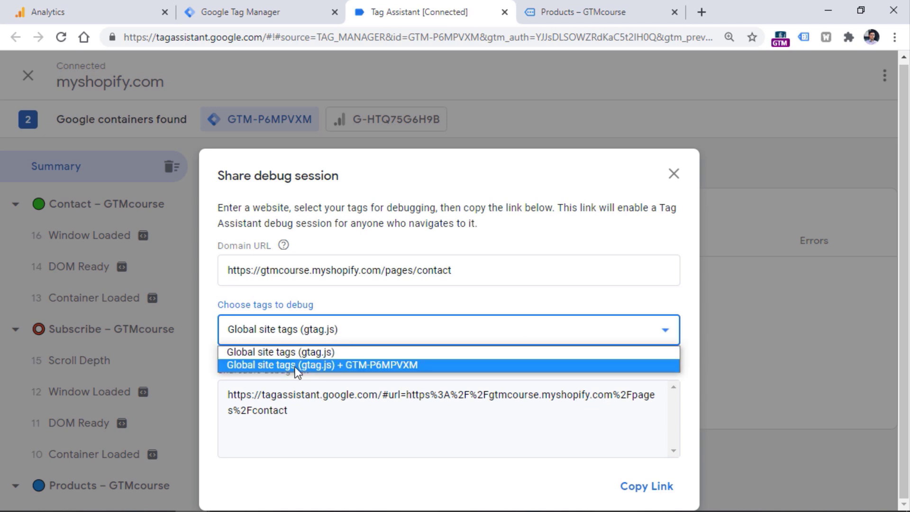
left_click(359, 365)
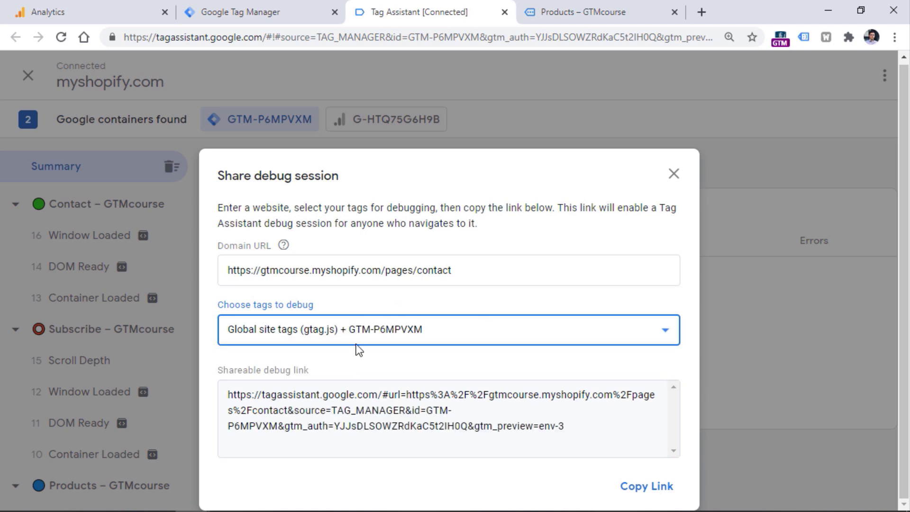
- Copy the full shareable debug link and close the Share debug session dialog
left_click_drag(568, 426, 251, 398)
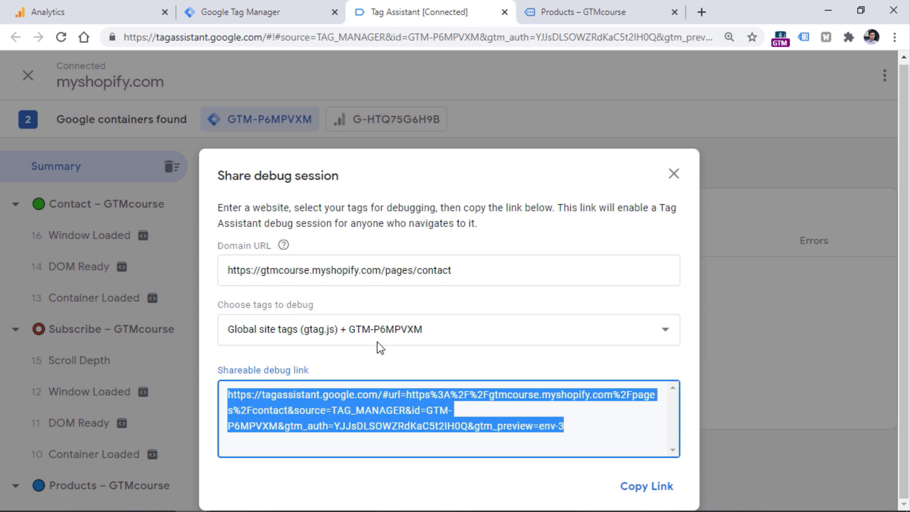
left_click_drag(565, 427, 226, 394)
right_click(259, 403)
left_click(278, 411)
left_click(684, 175)
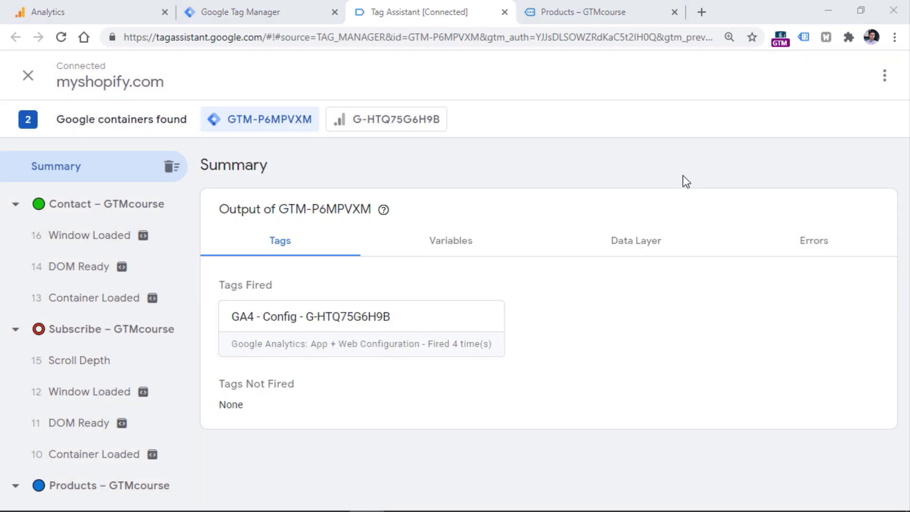